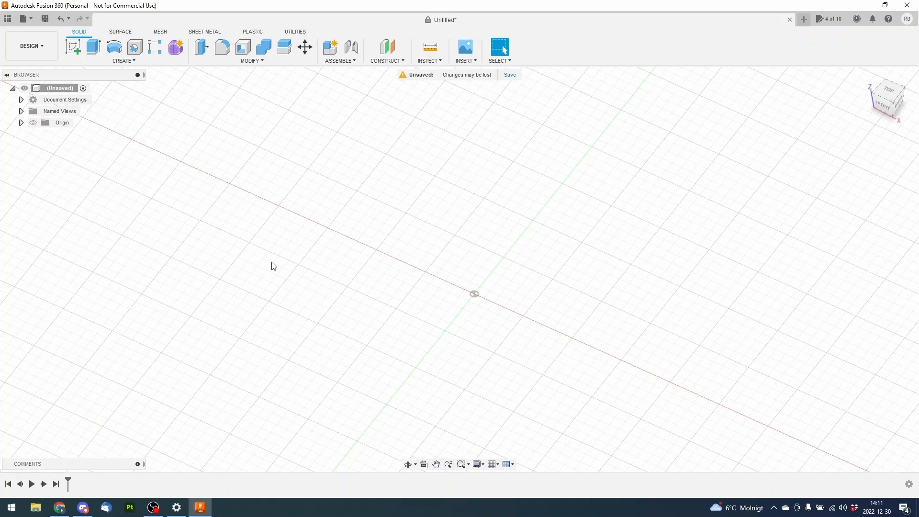
Create a new sketch on the horizontal XY origin plane
{"action": "left_click", "coordinate": [75, 50]}
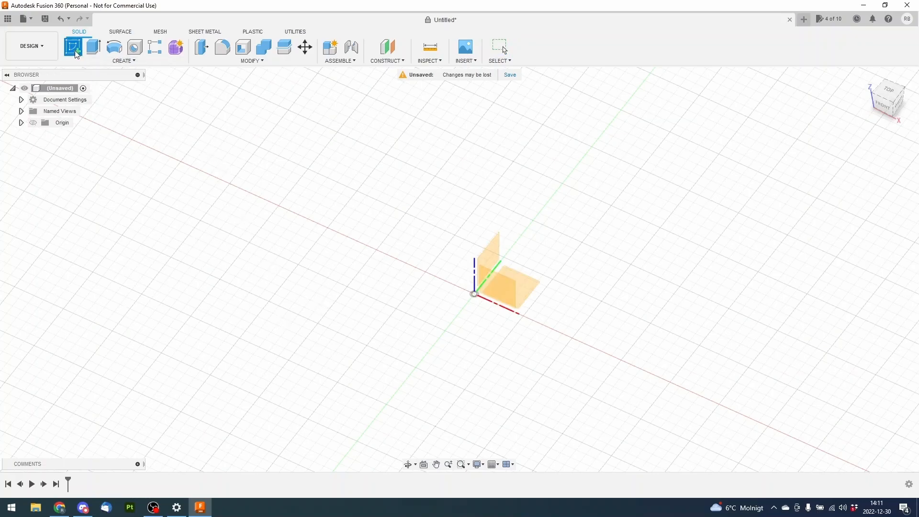
{"action": "left_click", "coordinate": [524, 289]}
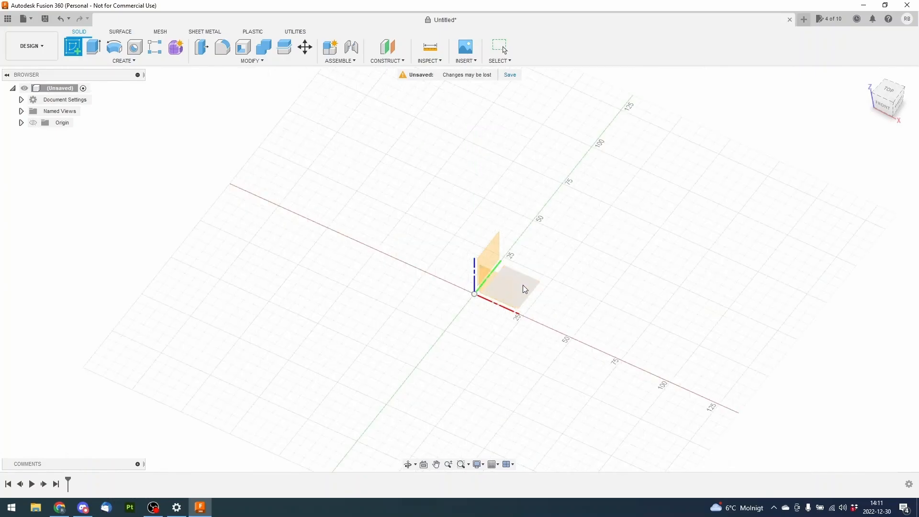
{"action": "middle_click_drag", "start_coordinate": [539, 220], "coordinate": [506, 222]}
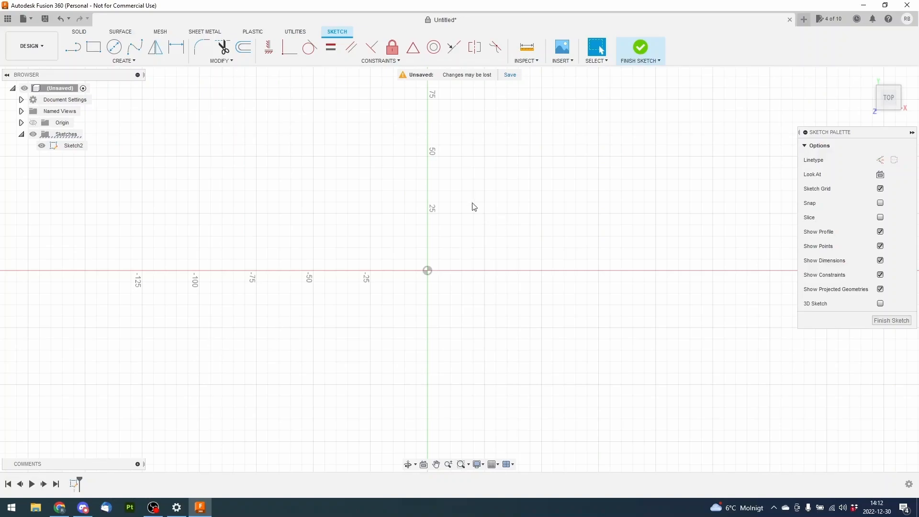
Sketch a centre-diameter circle at the origin with a diameter of 100 mm
{"action": "left_click", "coordinate": [116, 49]}
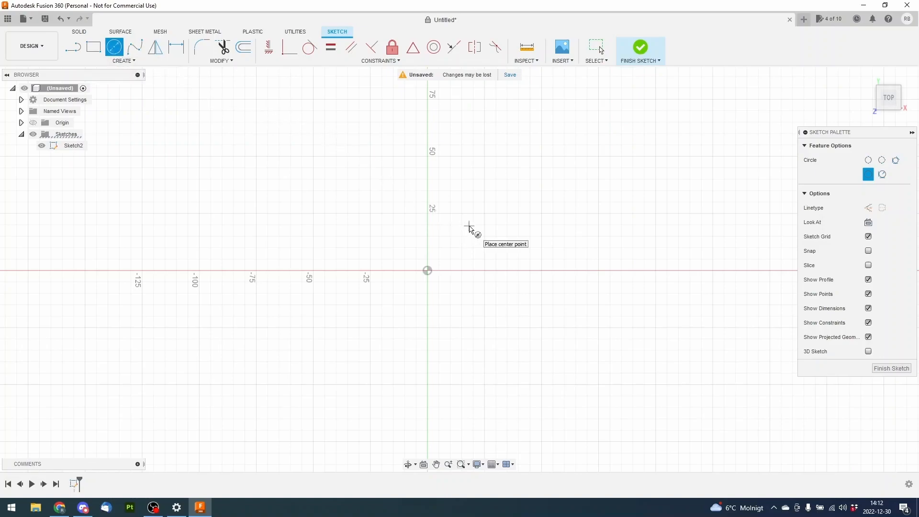
{"action": "left_click", "coordinate": [430, 274]}
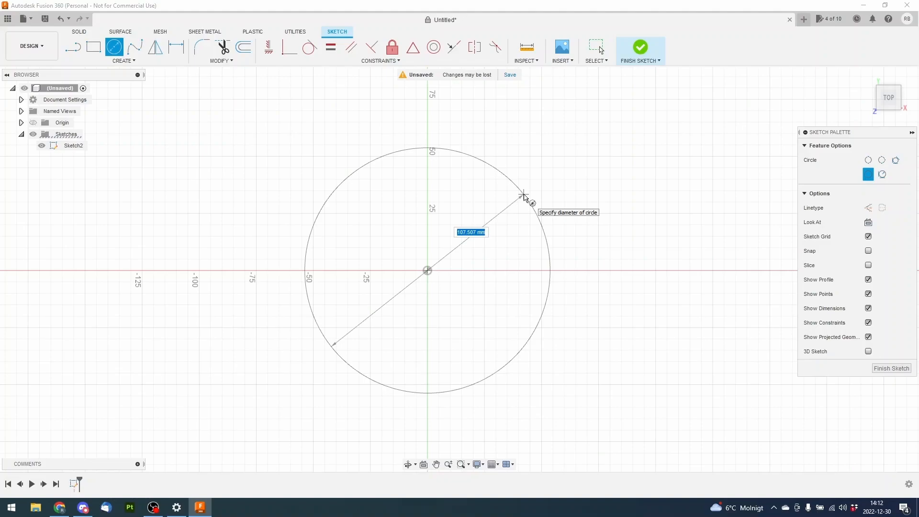
{"action": "type", "text": "100"}
{"action": "key", "text": "Tab"}
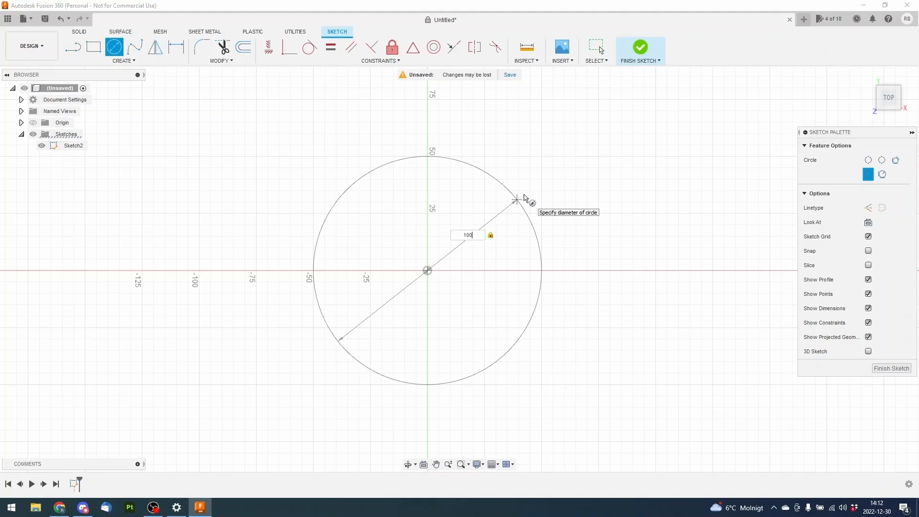
{"action": "key", "text": "BackSpace"}
{"action": "key", "text": "BackSpace"}
{"action": "key", "text": "BackSpace"}
{"action": "key", "text": "Tab"}
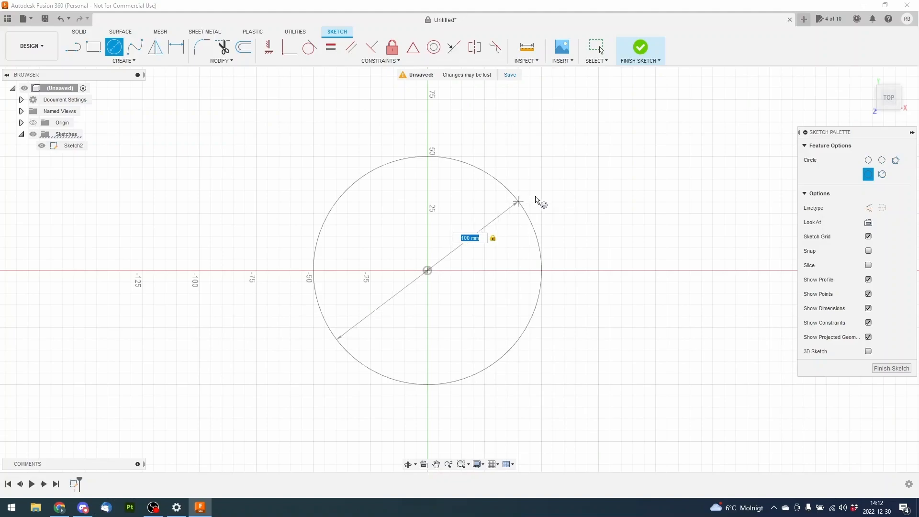
{"action": "left_click", "coordinate": [550, 205]}
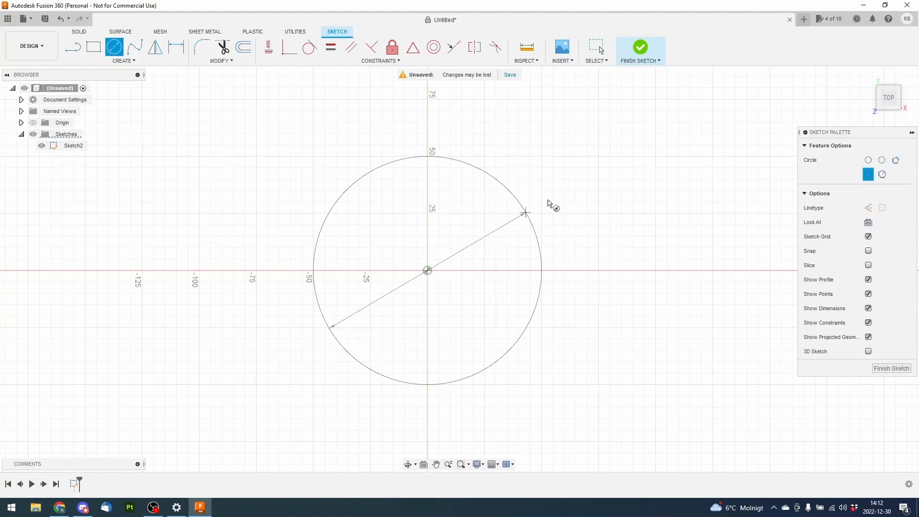
{"action": "right_click", "coordinate": [565, 168]}
{"action": "left_click", "coordinate": [527, 160]}
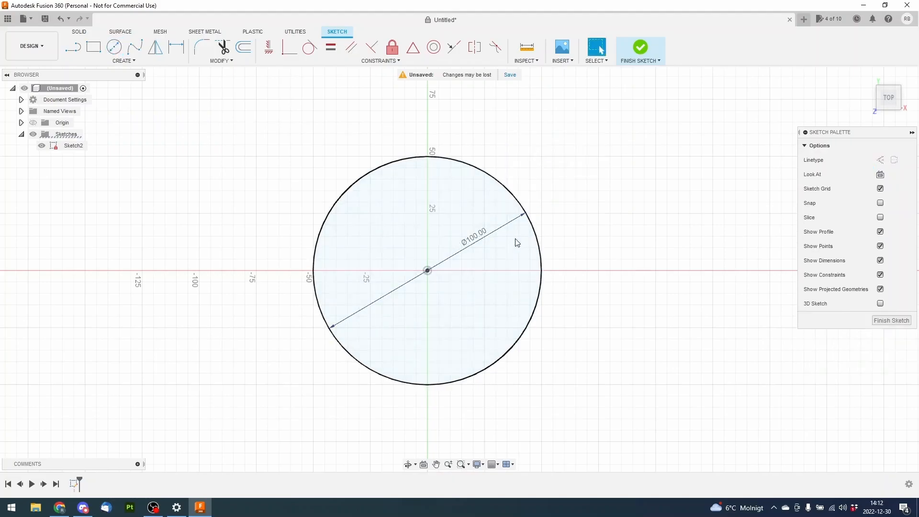
Place the circle's diameter dimension outside its upper-right edge and set the diameter to 80 mm
{"action": "middle_click_drag", "start_coordinate": [565, 190], "coordinate": [541, 192]}
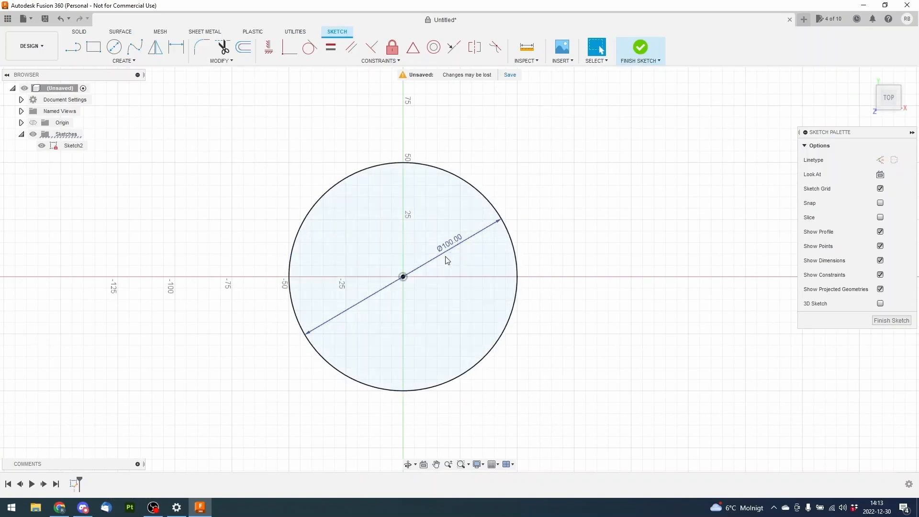
{"action": "left_click_drag", "start_coordinate": [456, 245], "coordinate": [554, 174]}
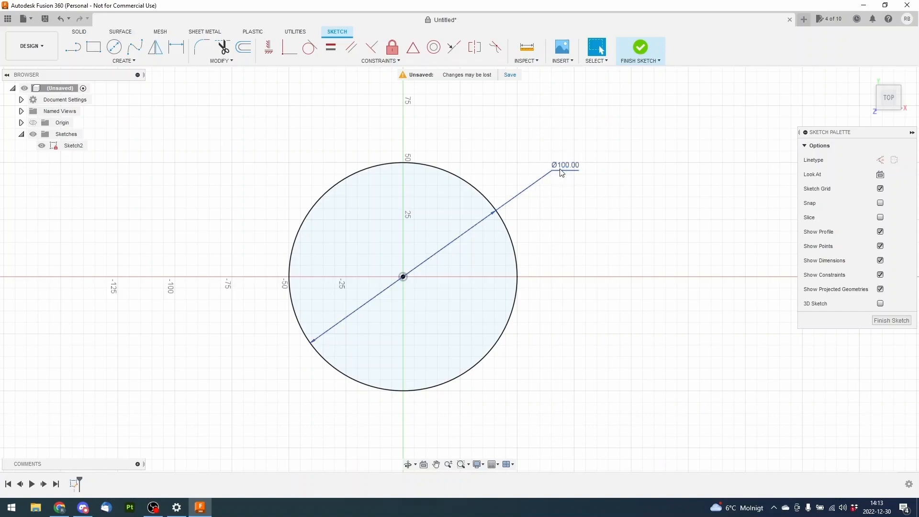
{"action": "left_click", "coordinate": [560, 172]}
{"action": "type", "text": "80"}
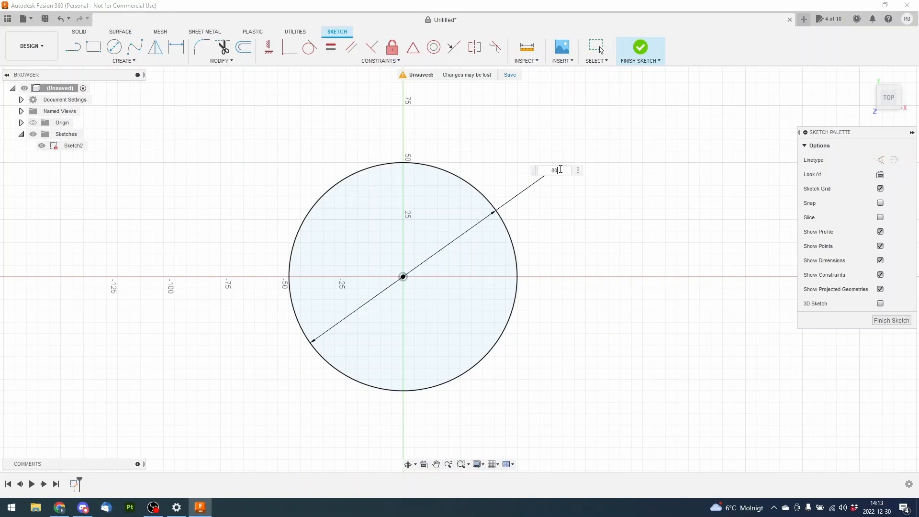
{"action": "key", "text": "Return"}
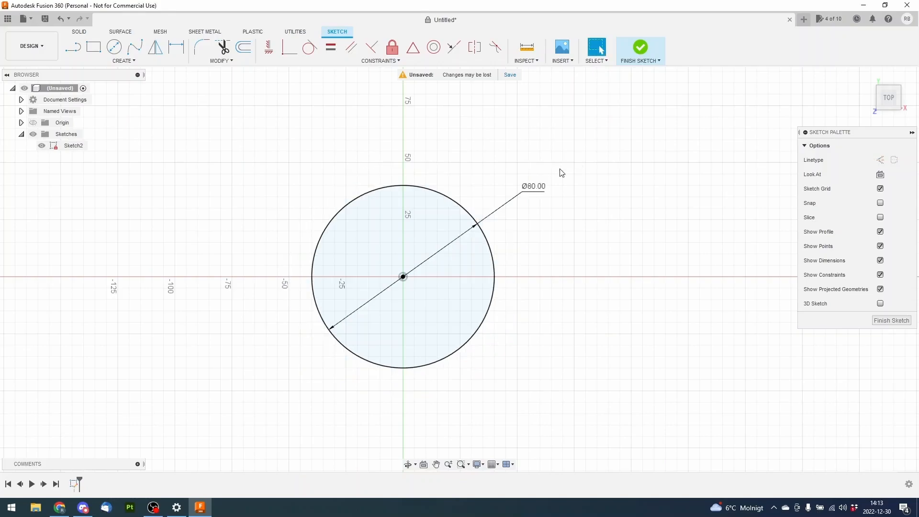
{"action": "scroll", "coordinate": [387, 258], "scroll_direction": "up", "scroll_amount": 3}
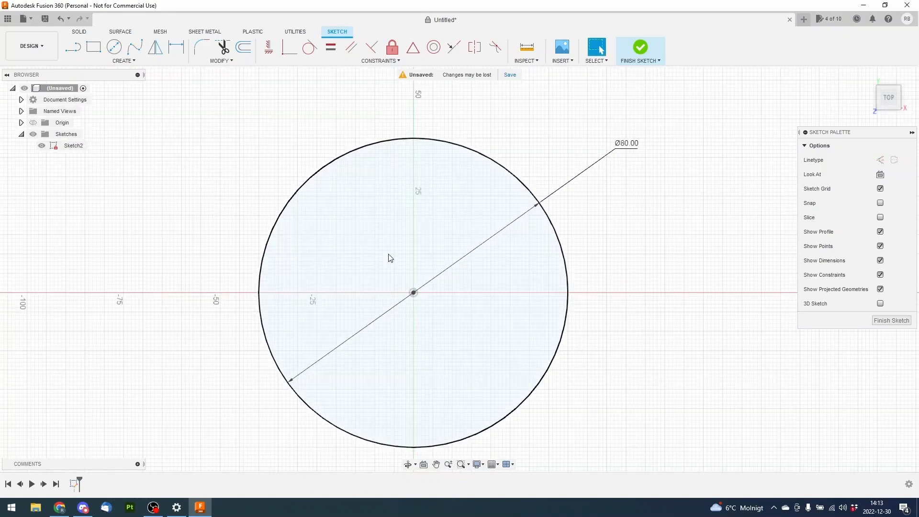
{"action": "mouse_move", "coordinate": [587, 257]}
{"action": "middle_mouse_down"}
{"action": "mouse_move", "coordinate": [508, 238]}
{"action": "mouse_move", "coordinate": [644, 250]}
{"action": "mouse_move", "coordinate": [656, 238]}
{"action": "mouse_move", "coordinate": [565, 234]}
{"action": "mouse_move", "coordinate": [560, 244]}
{"action": "middle_mouse_up"}
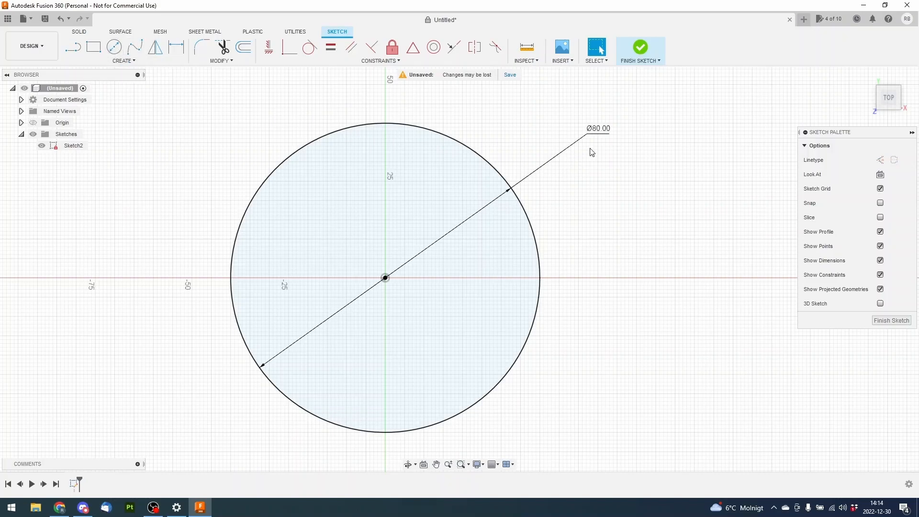
{"action": "mouse_move", "coordinate": [596, 135]}
{"action": "left_mouse_down"}
{"action": "mouse_move", "coordinate": [601, 191]}
{"action": "mouse_move", "coordinate": [585, 114]}
{"action": "mouse_move", "coordinate": [576, 126]}
{"action": "mouse_move", "coordinate": [582, 150]}
{"action": "mouse_move", "coordinate": [580, 139]}
{"action": "left_mouse_up"}
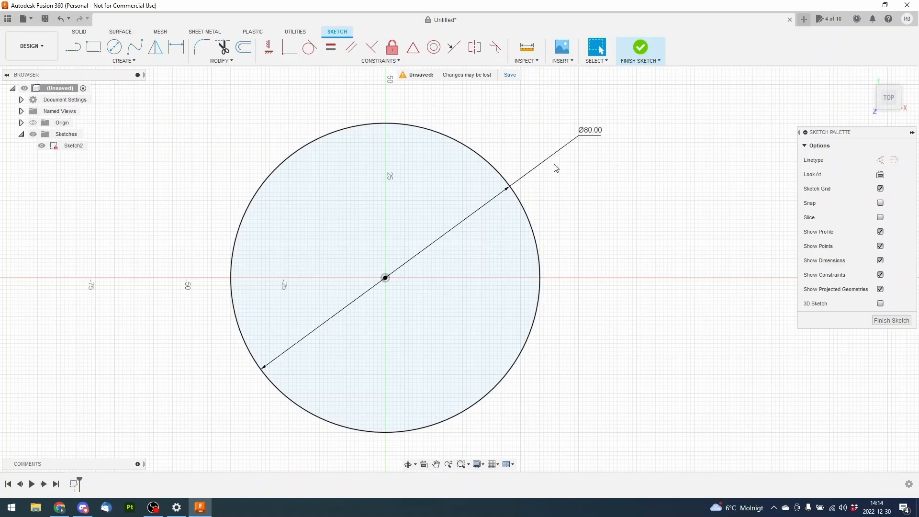
Start a concentric inner circle at the origin and enter its diameter as the expression 15*2
{"action": "left_click", "coordinate": [115, 48]}
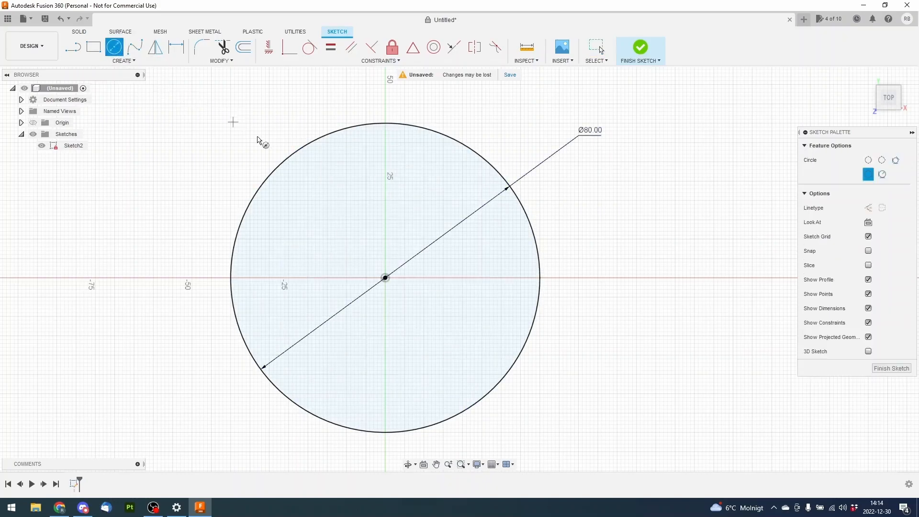
{"action": "left_click", "coordinate": [387, 279]}
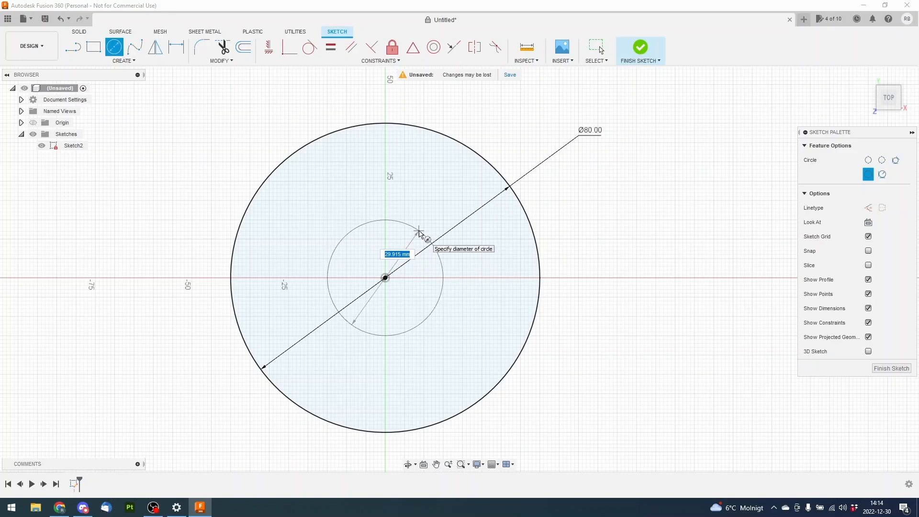
{"action": "type", "text": "15"}
{"action": "key", "text": "Tab"}
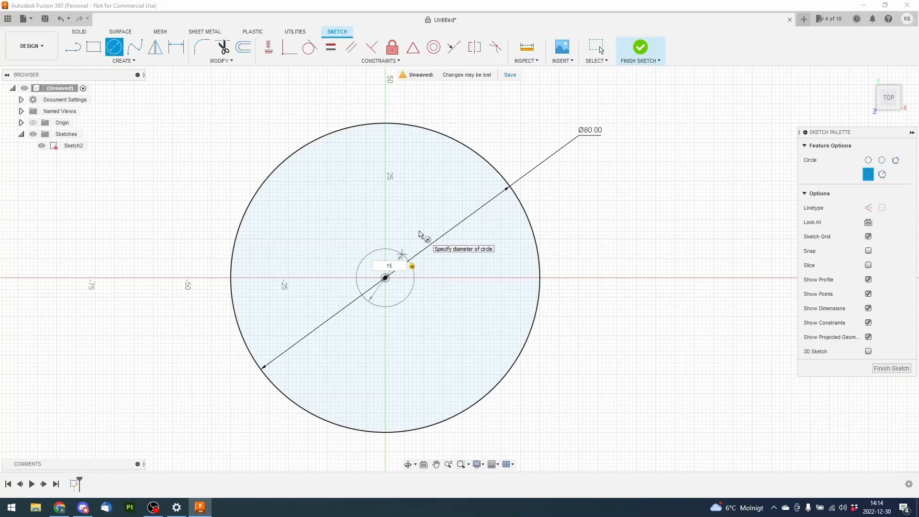
{"action": "type", "text": "*2"}
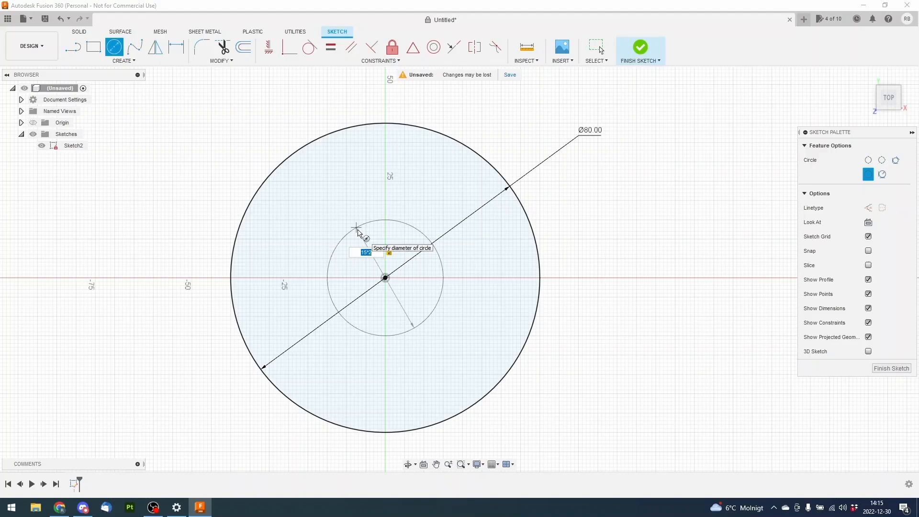
Try extending the inner circle's diameter expression to 15*2/2+5
{"action": "key", "text": "Right"}
{"action": "type", "text": "/2+5"}
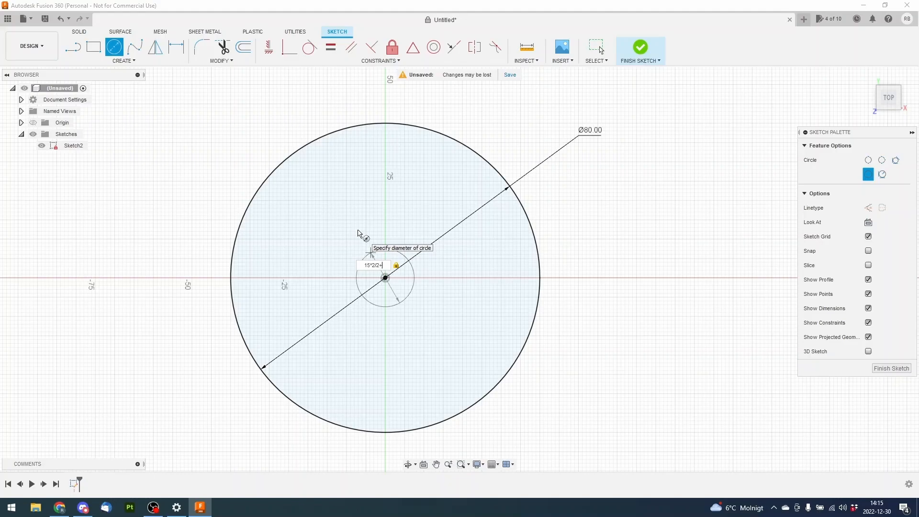
{"action": "key", "text": "BackSpace"}
{"action": "key", "text": "BackSpace"}
{"action": "key", "text": "BackSpace"}
{"action": "key", "text": "BackSpace"}
{"action": "key", "text": "BackSpace"}
{"action": "key", "text": "BackSpace"}
{"action": "key", "text": "BackSpace"}
{"action": "key", "text": "BackSpace"}
Finish the inner circle with the diameter expression 15*2
{"action": "type", "text": "15*2"}
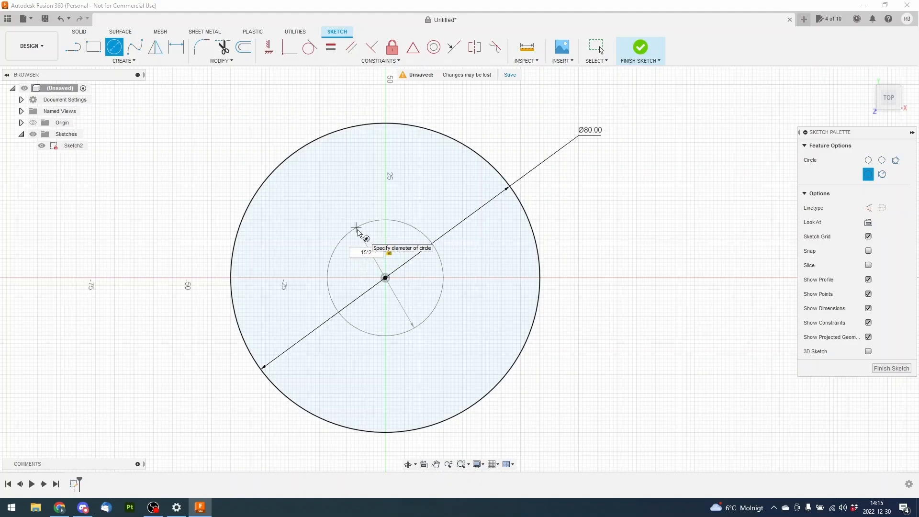
{"action": "key", "text": "Return"}
{"action": "key", "text": "Escape"}
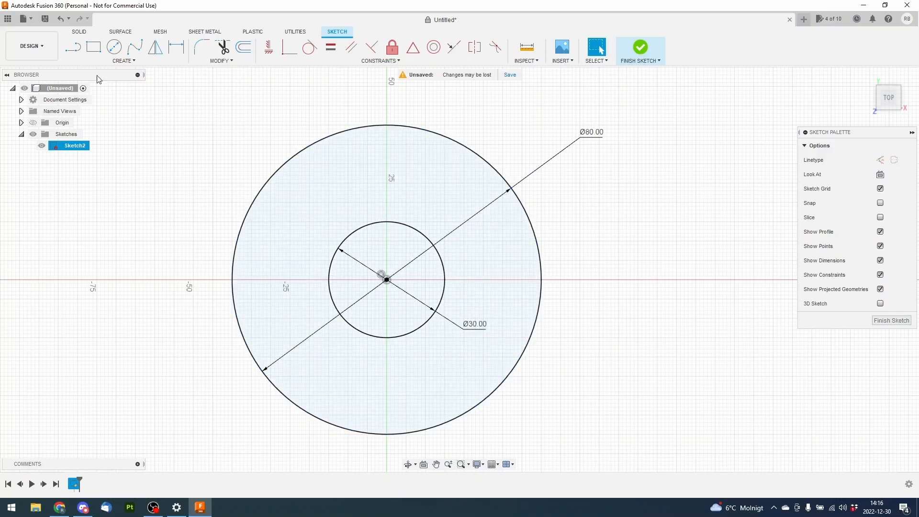
Sketch a horizontal line about 34 mm long from near the inner circle's top to the outer circle's right side
{"action": "left_click", "coordinate": [73, 50]}
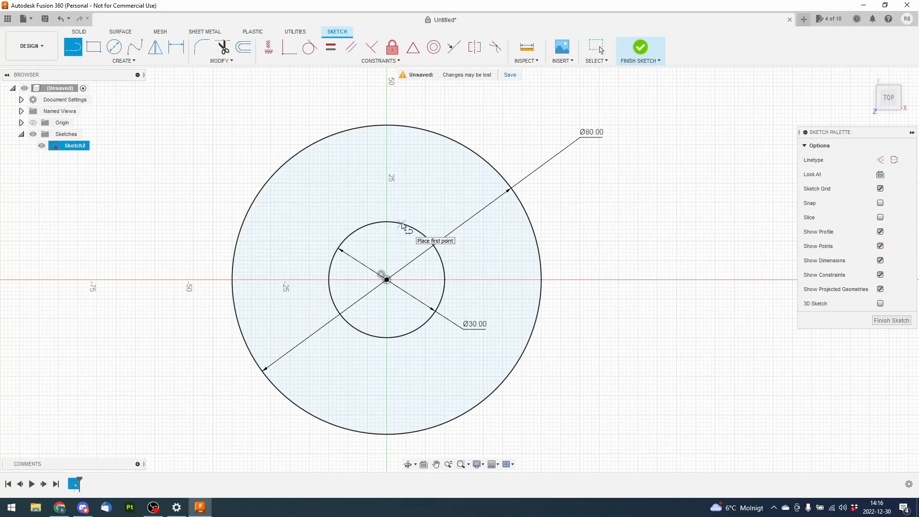
{"action": "left_click", "coordinate": [402, 223]}
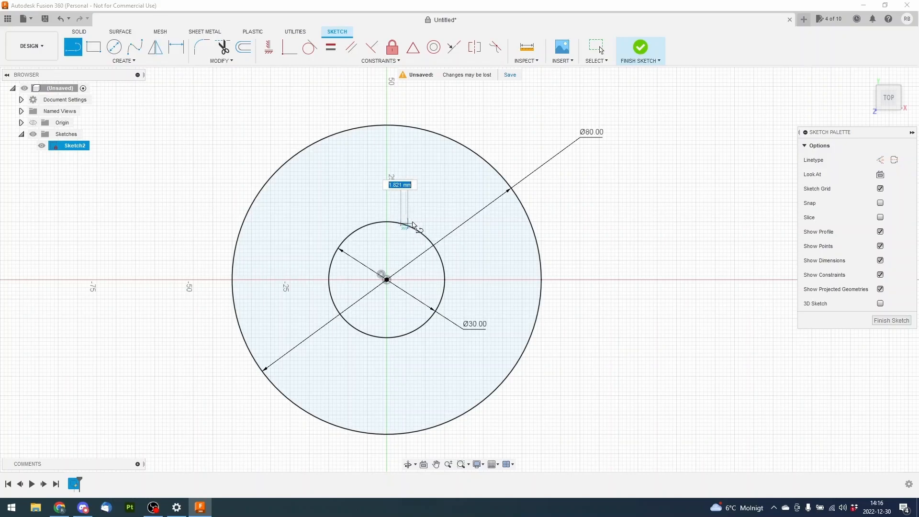
{"action": "left_click", "coordinate": [532, 224]}
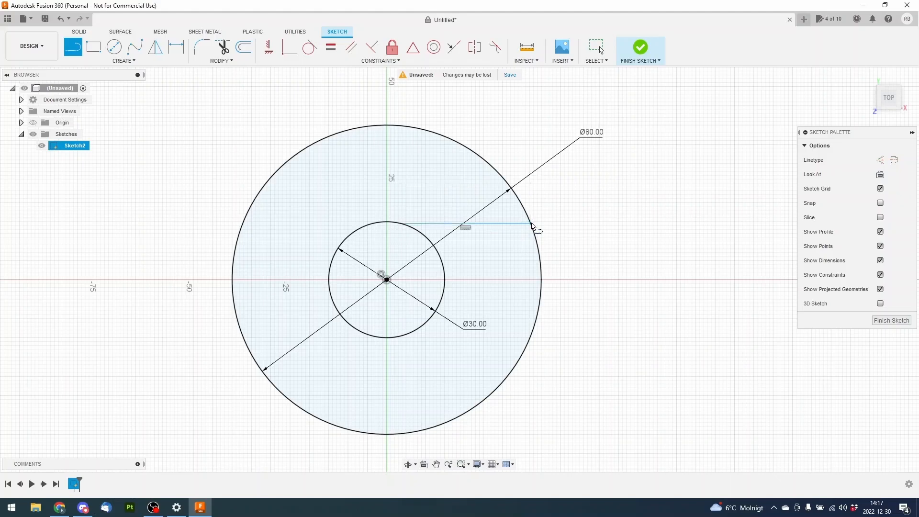
{"action": "right_click", "coordinate": [570, 225]}
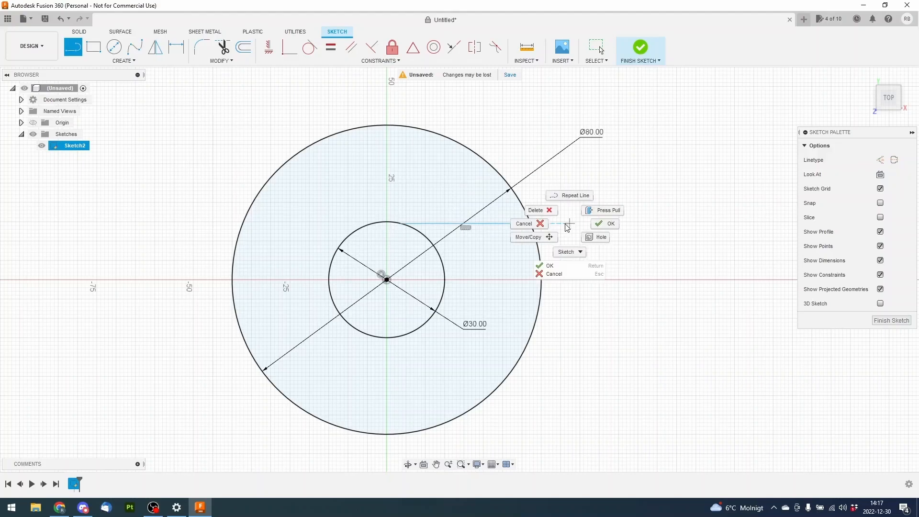
{"action": "left_click", "coordinate": [538, 226]}
Move the 80 mm dimension label outside the outer circle's upper-left edge
{"action": "scroll", "coordinate": [551, 225], "scroll_direction": "up", "scroll_amount": 4}
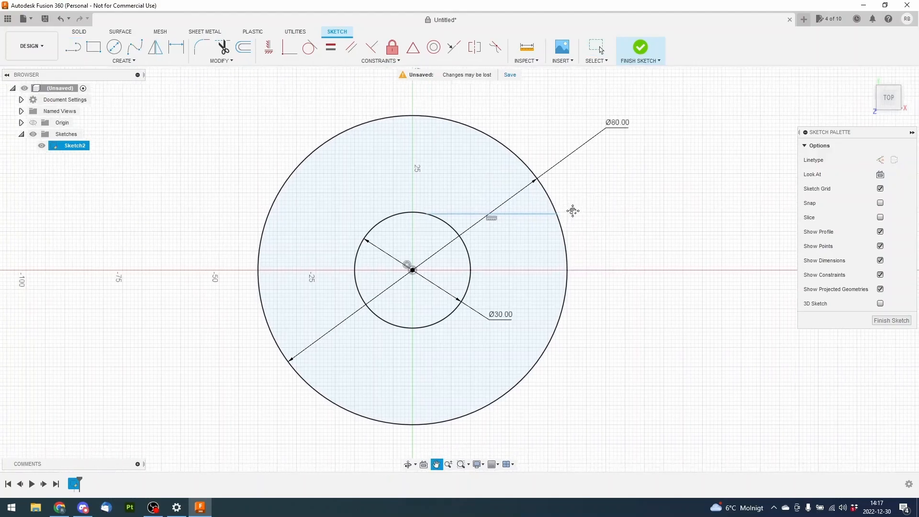
{"action": "scroll", "coordinate": [557, 214], "scroll_direction": "down", "scroll_amount": 2}
{"action": "scroll", "coordinate": [560, 215], "scroll_direction": "down", "scroll_amount": 2}
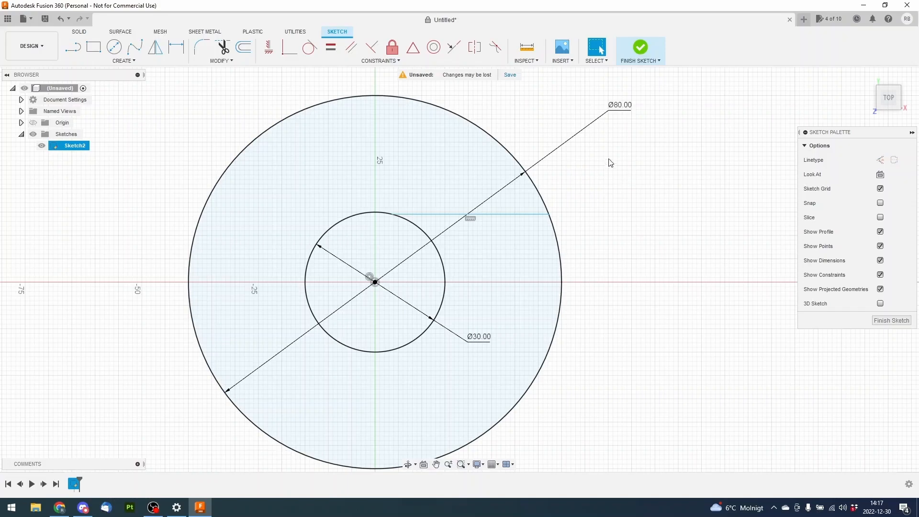
{"action": "mouse_move", "coordinate": [623, 108]}
{"action": "left_mouse_down"}
{"action": "mouse_move", "coordinate": [378, 103]}
{"action": "mouse_move", "coordinate": [201, 115]}
{"action": "mouse_move", "coordinate": [199, 132]}
{"action": "mouse_move", "coordinate": [237, 117]}
{"action": "left_mouse_up"}
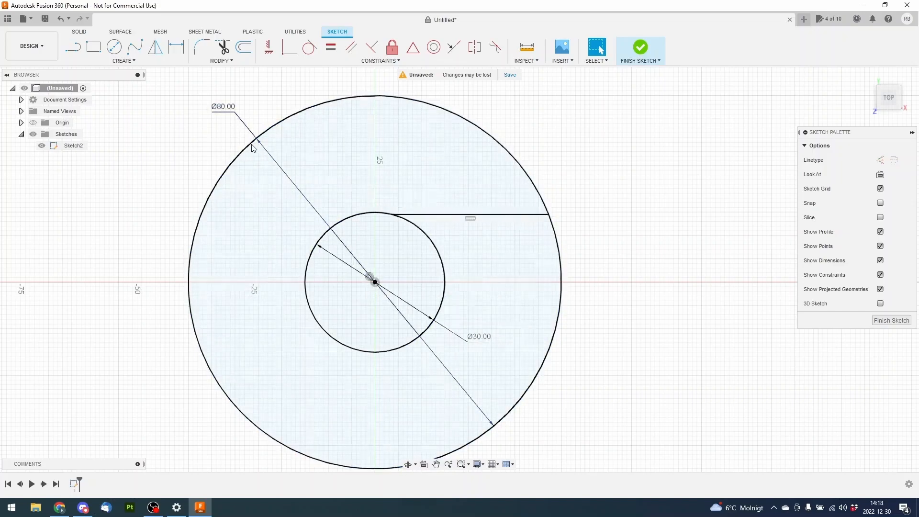
{"action": "left_click_drag", "start_coordinate": [230, 113], "coordinate": [208, 116]}
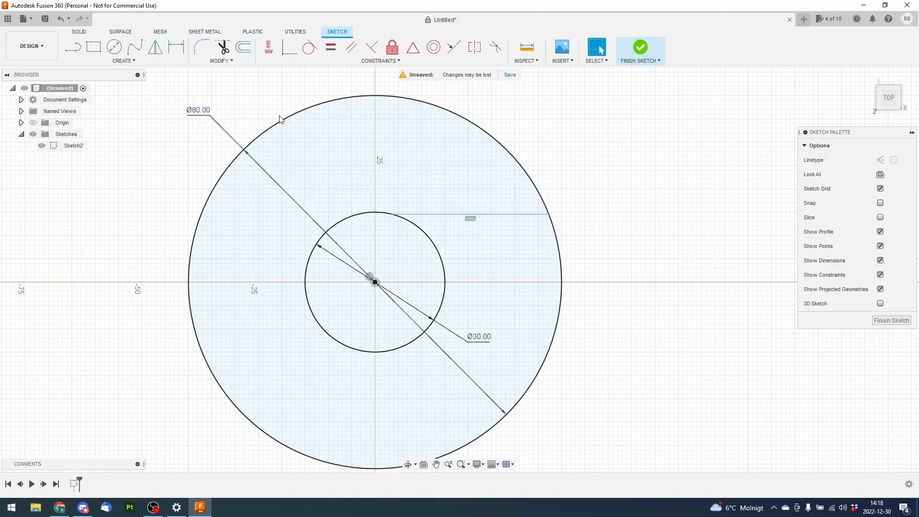
{"action": "left_click", "coordinate": [290, 117]}
{"action": "left_click", "coordinate": [263, 100]}
Shift the horizontal line and slide its inner endpoint along the small circle to about X 6.2 mm, Y 13.6 mm
{"action": "left_click", "coordinate": [493, 215]}
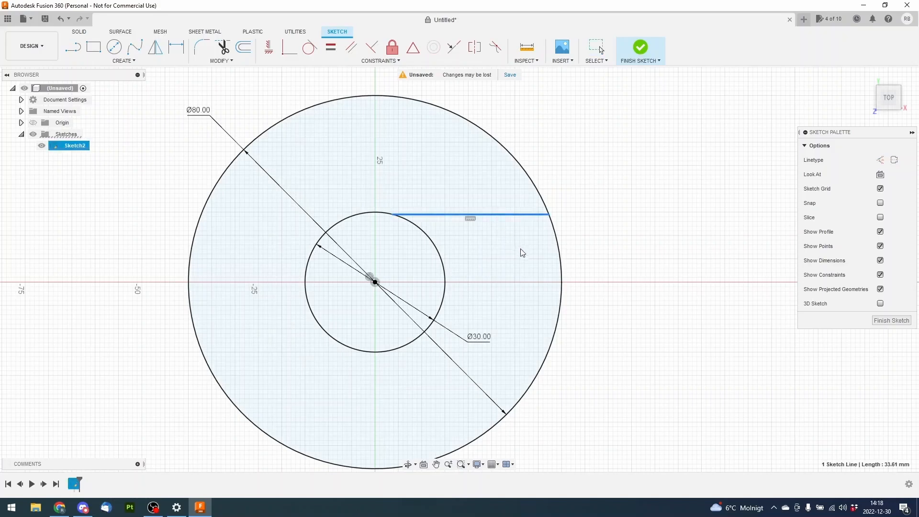
{"action": "mouse_move", "coordinate": [392, 214]}
{"action": "left_mouse_down"}
{"action": "mouse_move", "coordinate": [438, 243]}
{"action": "mouse_move", "coordinate": [374, 202]}
{"action": "mouse_move", "coordinate": [415, 214]}
{"action": "mouse_move", "coordinate": [407, 199]}
{"action": "mouse_move", "coordinate": [463, 234]}
{"action": "mouse_move", "coordinate": [410, 183]}
{"action": "mouse_move", "coordinate": [471, 233]}
{"action": "mouse_move", "coordinate": [407, 185]}
{"action": "mouse_move", "coordinate": [455, 210]}
{"action": "mouse_move", "coordinate": [420, 205]}
{"action": "mouse_move", "coordinate": [450, 220]}
{"action": "mouse_move", "coordinate": [394, 191]}
{"action": "mouse_move", "coordinate": [428, 211]}
{"action": "mouse_move", "coordinate": [393, 181]}
{"action": "left_mouse_up"}
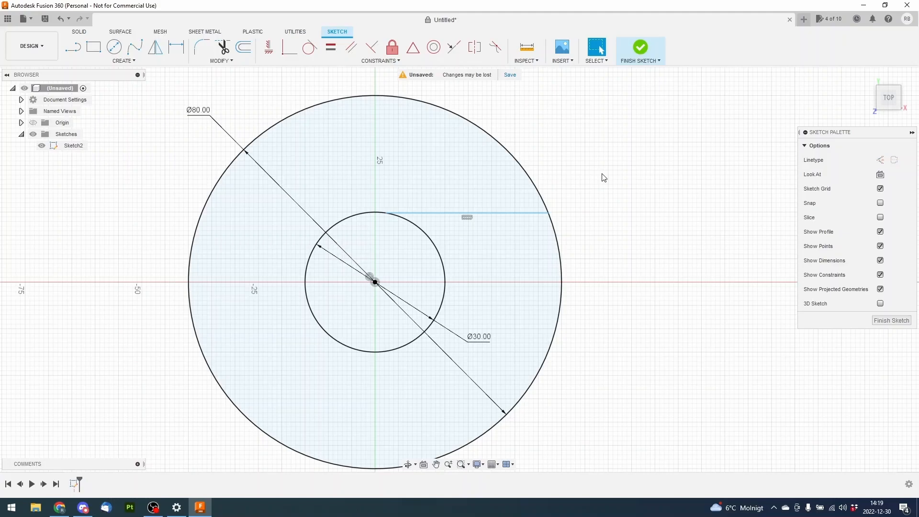
{"action": "left_click_drag", "start_coordinate": [376, 213], "coordinate": [437, 240]}
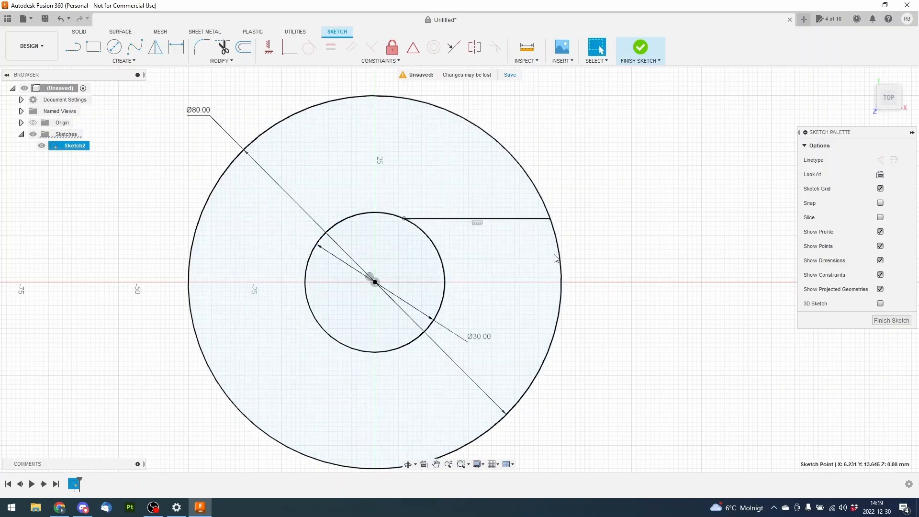
{"action": "left_click", "coordinate": [625, 203]}
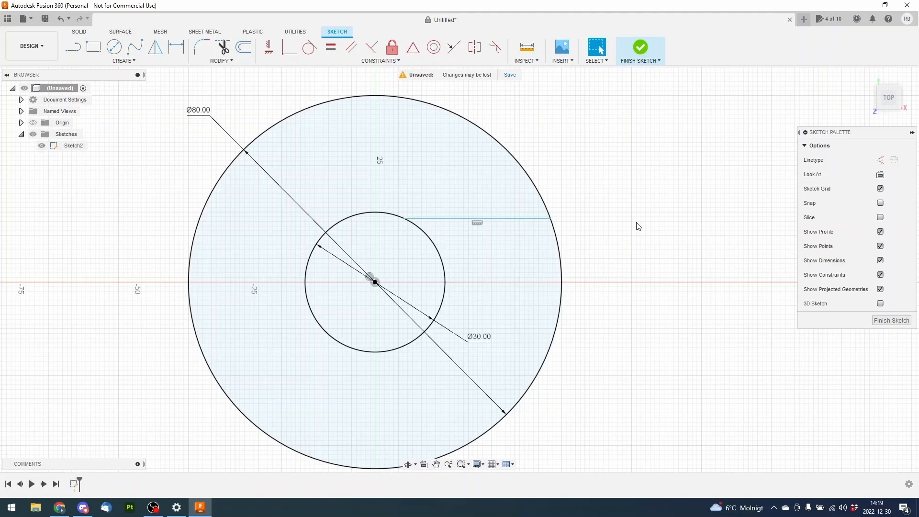
Apply a Tangent constraint between the horizontal line and the small inner circle
{"action": "left_click", "coordinate": [310, 48]}
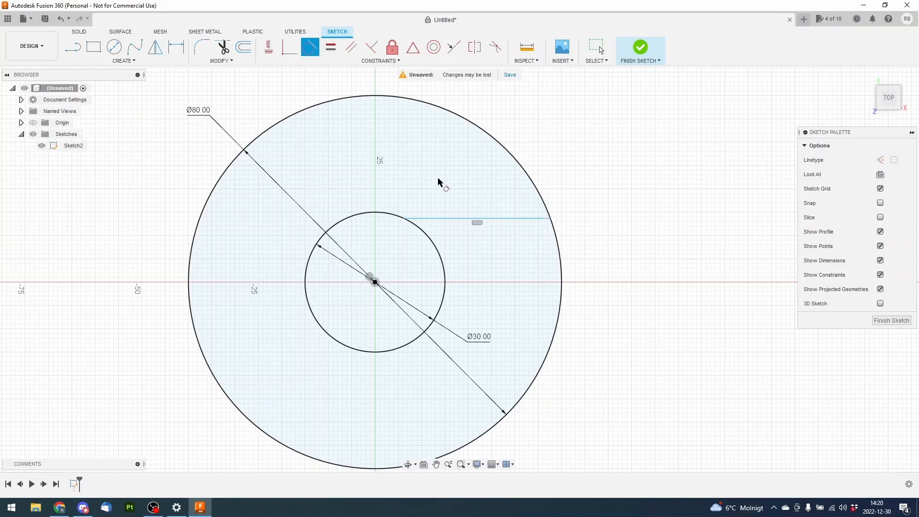
{"action": "left_click", "coordinate": [458, 219]}
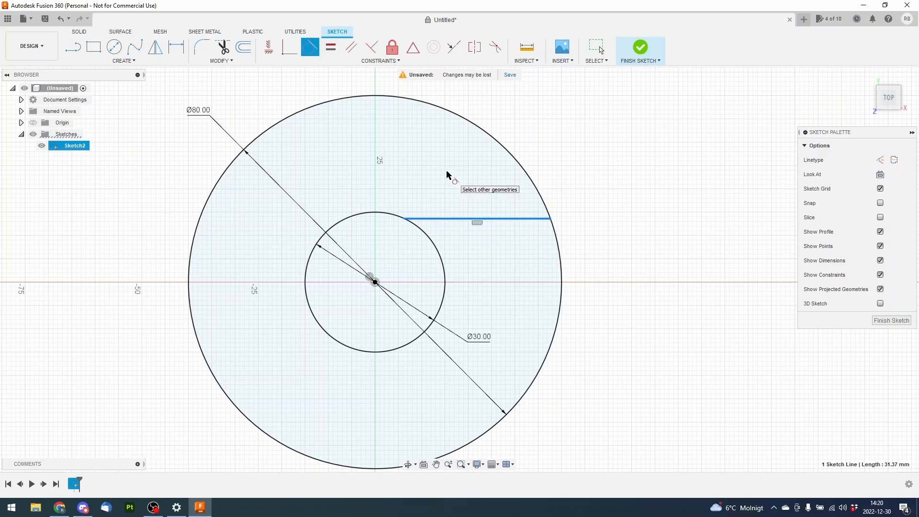
{"action": "left_click", "coordinate": [380, 214]}
{"action": "right_click", "coordinate": [580, 161]}
{"action": "left_click", "coordinate": [551, 159]}
{"action": "scroll", "coordinate": [421, 209], "scroll_direction": "up", "scroll_amount": 3}
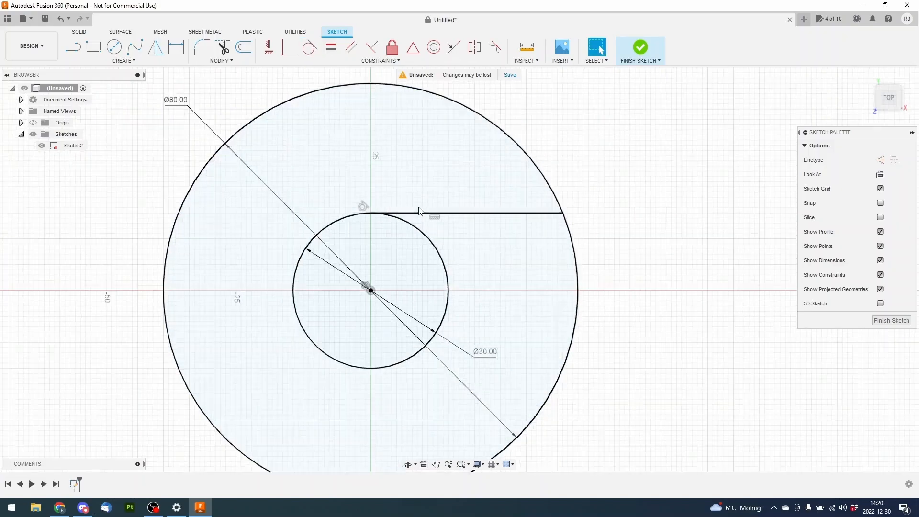
{"action": "scroll", "coordinate": [610, 222], "scroll_direction": "down", "scroll_amount": 3}
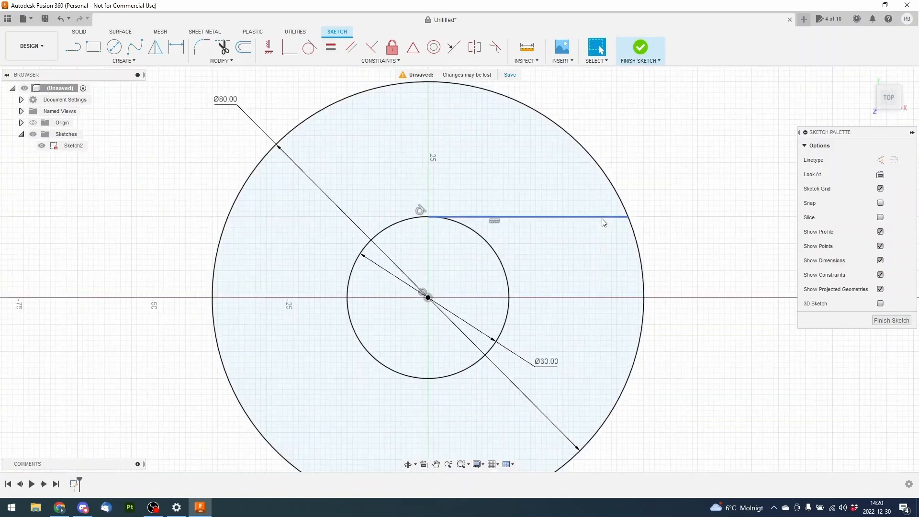
{"action": "scroll", "coordinate": [523, 224], "scroll_direction": "up", "scroll_amount": 2}
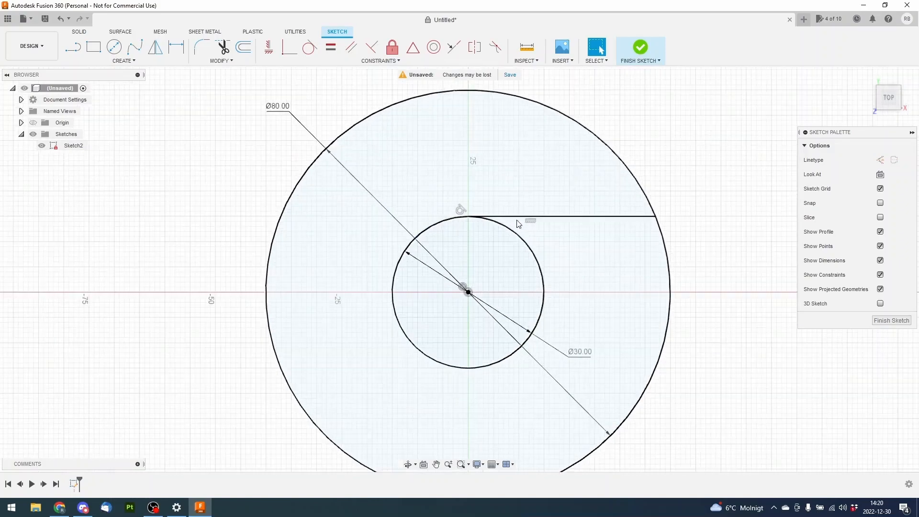
Delete the line's tangent constraint and slide its inner endpoint rightward along the small circle
{"action": "left_click", "coordinate": [460, 211]}
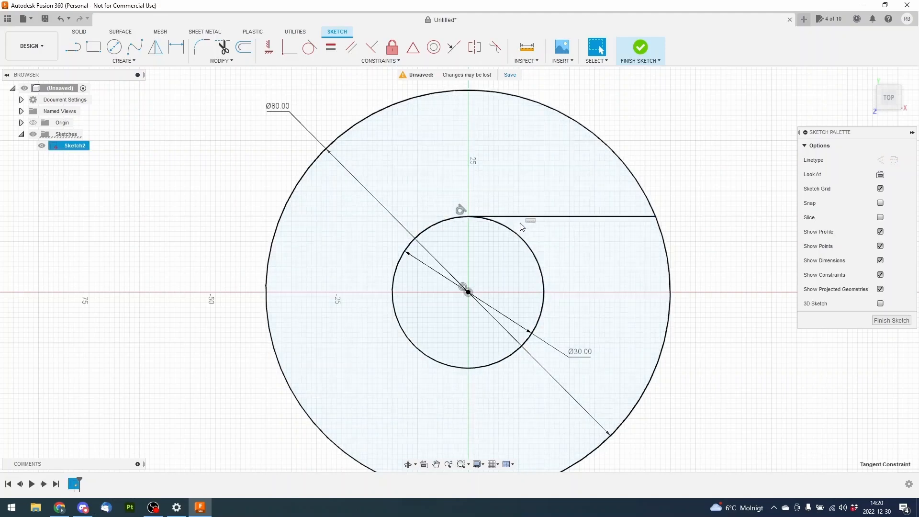
{"action": "key", "text": "Delete"}
{"action": "left_click", "coordinate": [501, 214]}
{"action": "left_click_drag", "start_coordinate": [469, 219], "coordinate": [505, 226]}
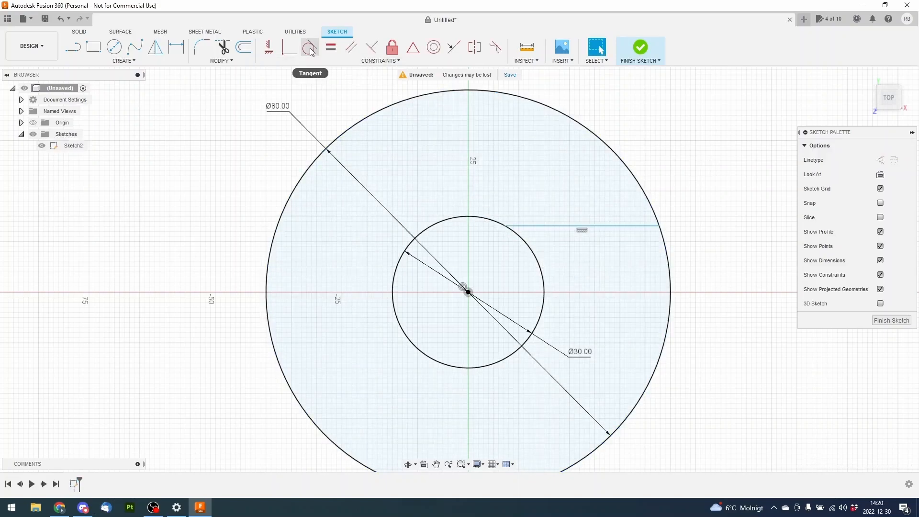
Make the freed horizontal line tangent to the inner circle again
{"action": "left_click", "coordinate": [309, 48]}
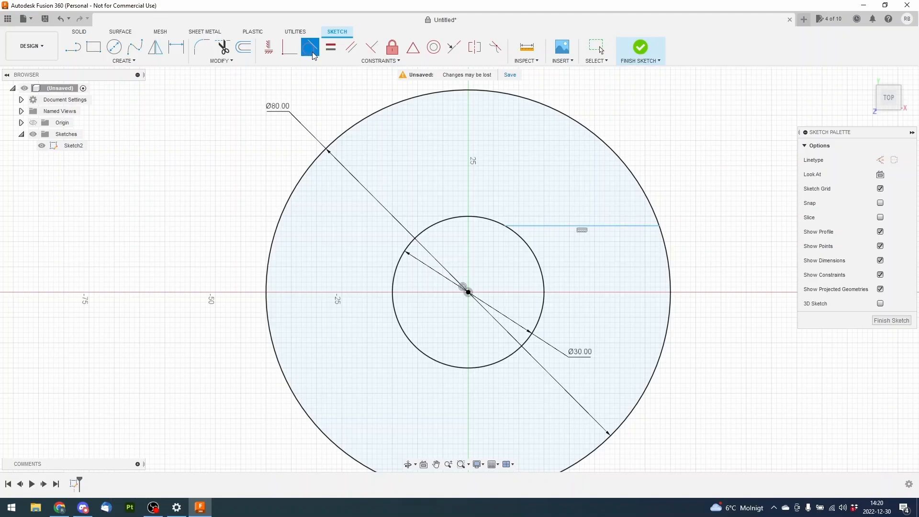
{"action": "left_click", "coordinate": [564, 227]}
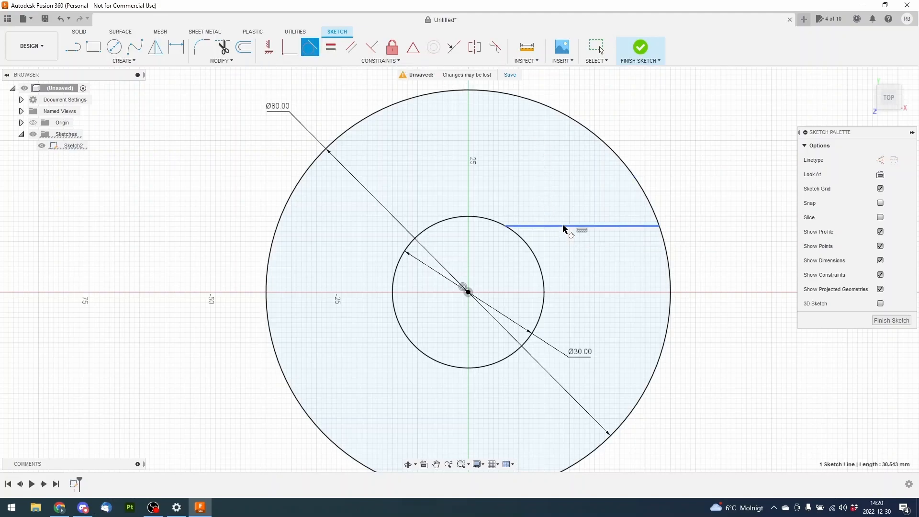
{"action": "left_click", "coordinate": [493, 222]}
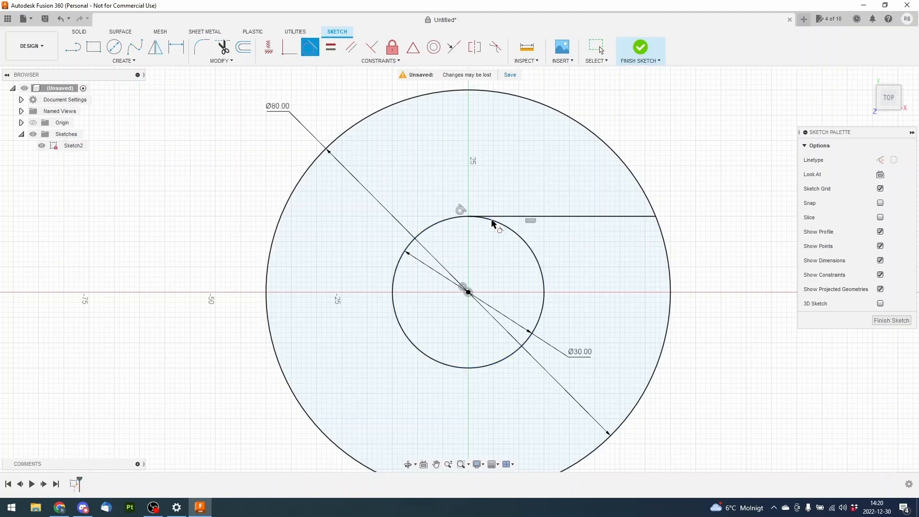
{"action": "right_click", "coordinate": [685, 163]}
{"action": "left_click", "coordinate": [662, 162]}
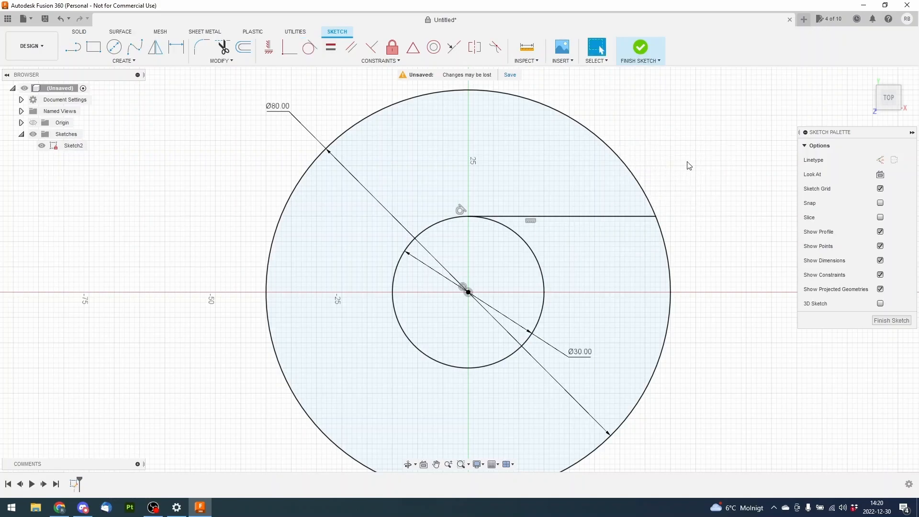
{"action": "right_click", "coordinate": [732, 172]}
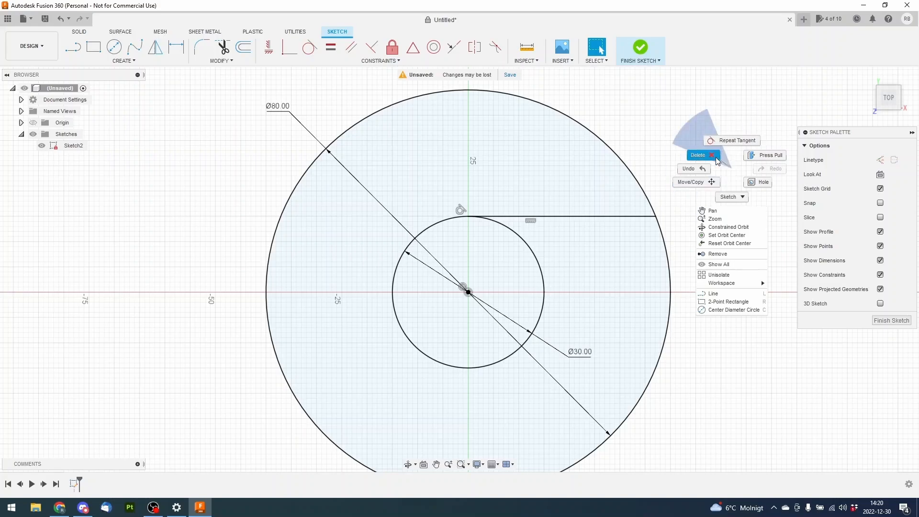
{"action": "left_click", "coordinate": [646, 135]}
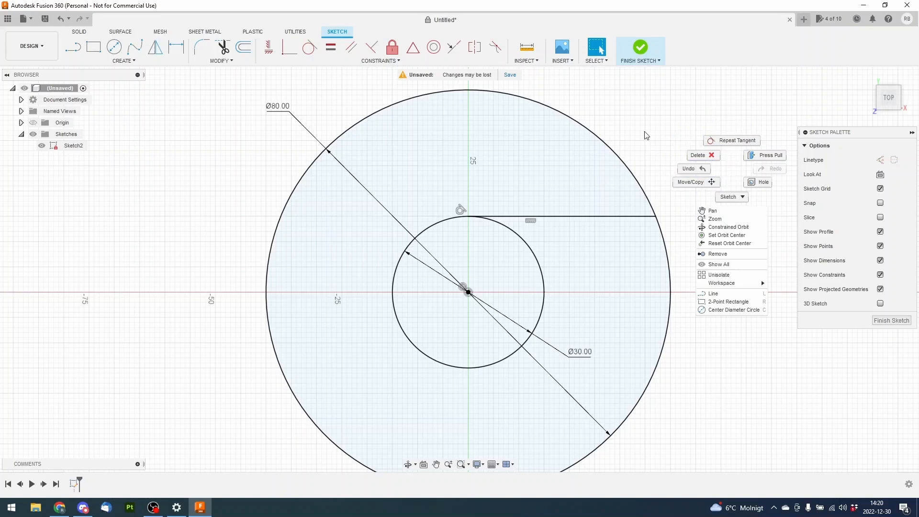
{"action": "right_click", "coordinate": [711, 167]}
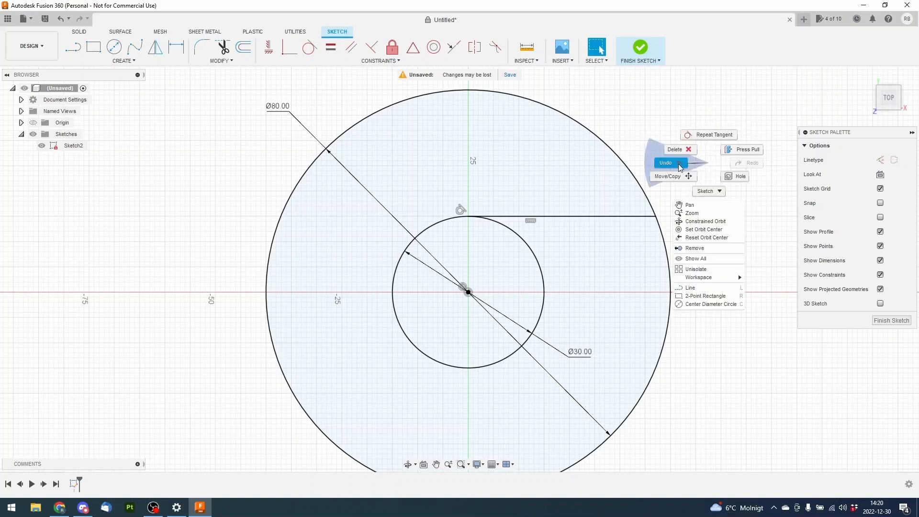
{"action": "left_click", "coordinate": [618, 127]}
{"action": "left_click", "coordinate": [314, 49]}
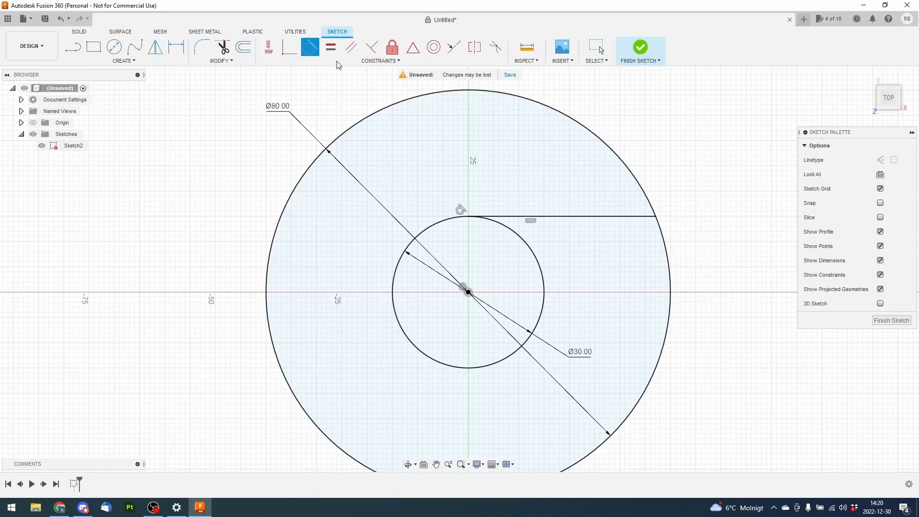
{"action": "right_click", "coordinate": [707, 160]}
{"action": "left_click", "coordinate": [680, 156]}
Sketch a second horizontal line about 29 mm long from the inner circle's lower-right edge to the outer circle
{"action": "mouse_move", "coordinate": [698, 240]}
{"action": "middle_mouse_down"}
{"action": "mouse_move", "coordinate": [677, 217]}
{"action": "mouse_move", "coordinate": [633, 199]}
{"action": "middle_mouse_up"}
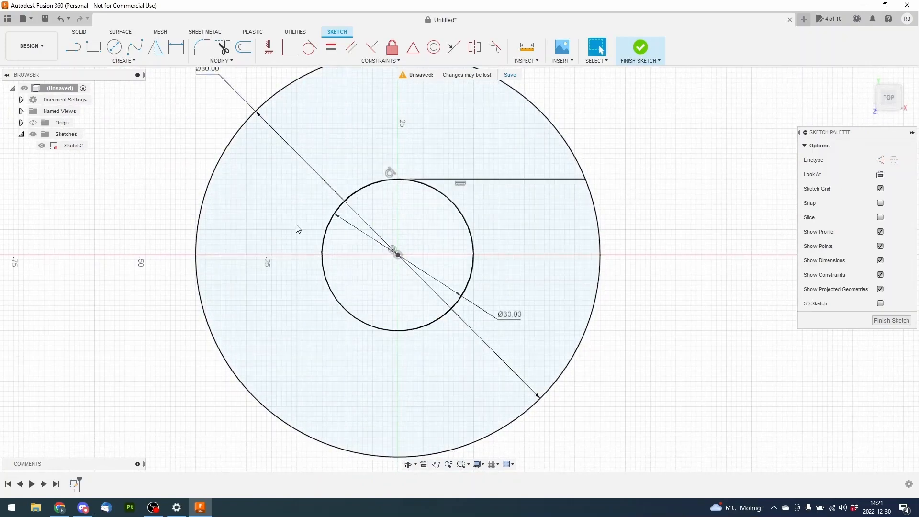
{"action": "left_click", "coordinate": [71, 48]}
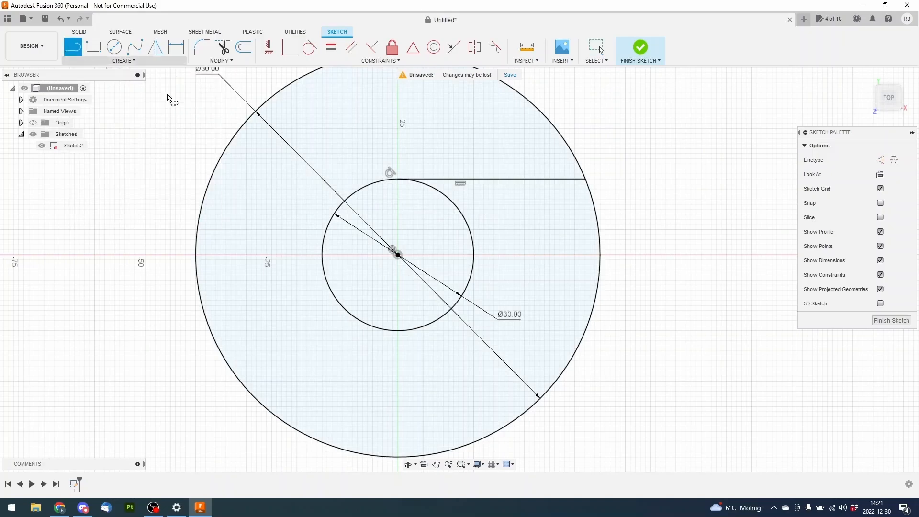
{"action": "left_click", "coordinate": [424, 327]}
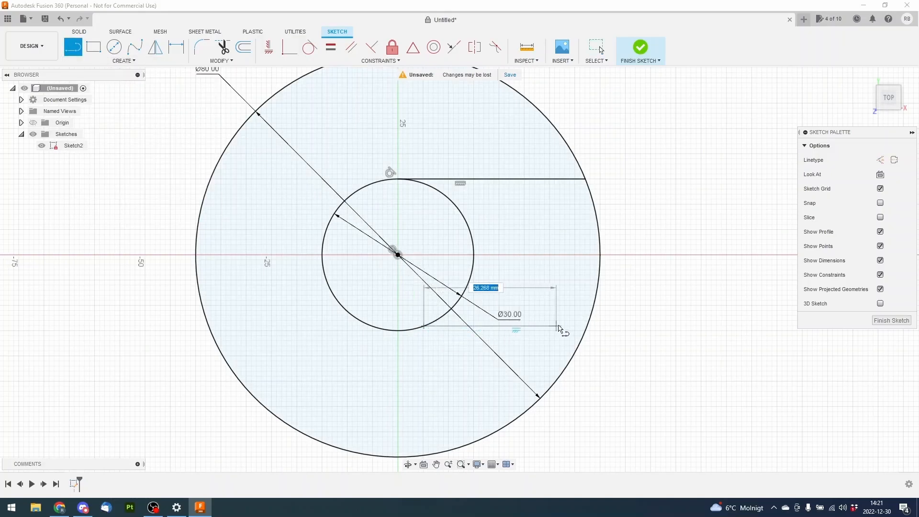
{"action": "left_click", "coordinate": [589, 328]}
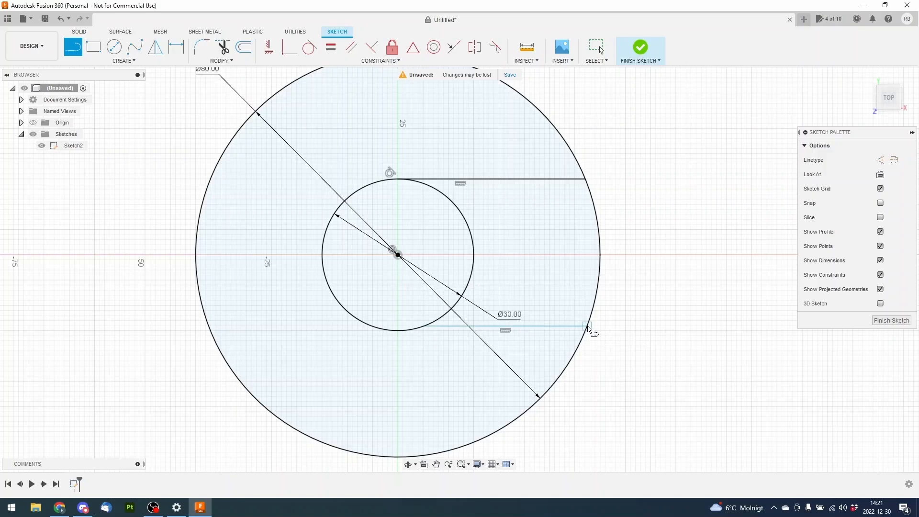
{"action": "right_click", "coordinate": [657, 298]}
{"action": "left_click", "coordinate": [628, 303]}
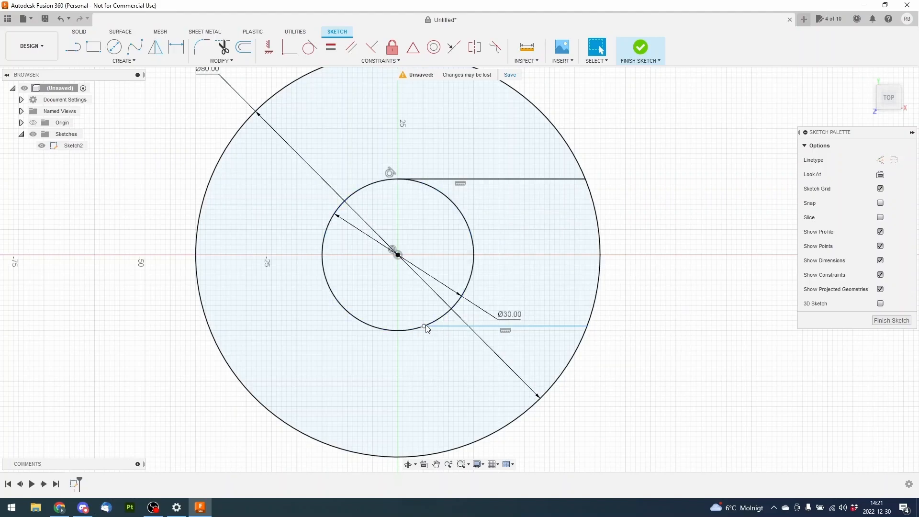
{"action": "mouse_move", "coordinate": [426, 327]}
{"action": "left_mouse_down"}
{"action": "mouse_move", "coordinate": [455, 314]}
{"action": "mouse_move", "coordinate": [441, 319]}
{"action": "left_mouse_up"}
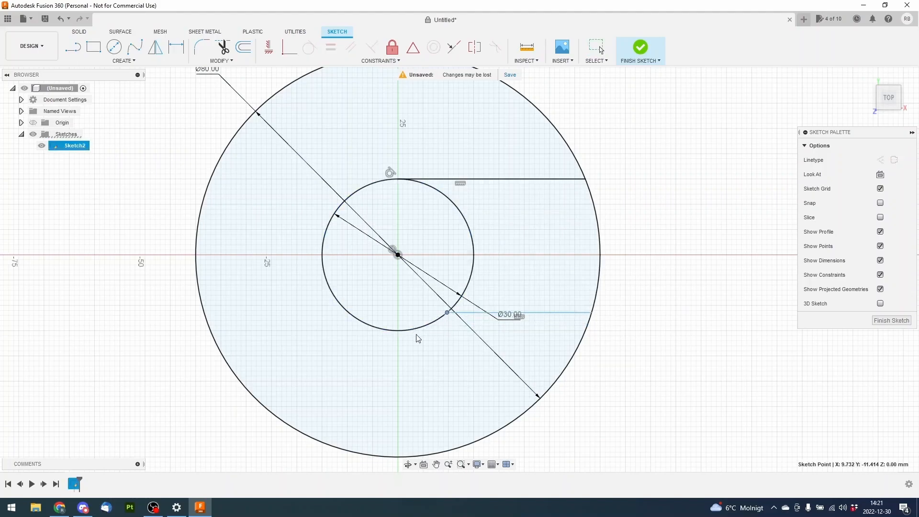
Constrain the lower horizontal line tangent to the inner circle
{"action": "left_click", "coordinate": [309, 47]}
{"action": "left_click", "coordinate": [472, 314]}
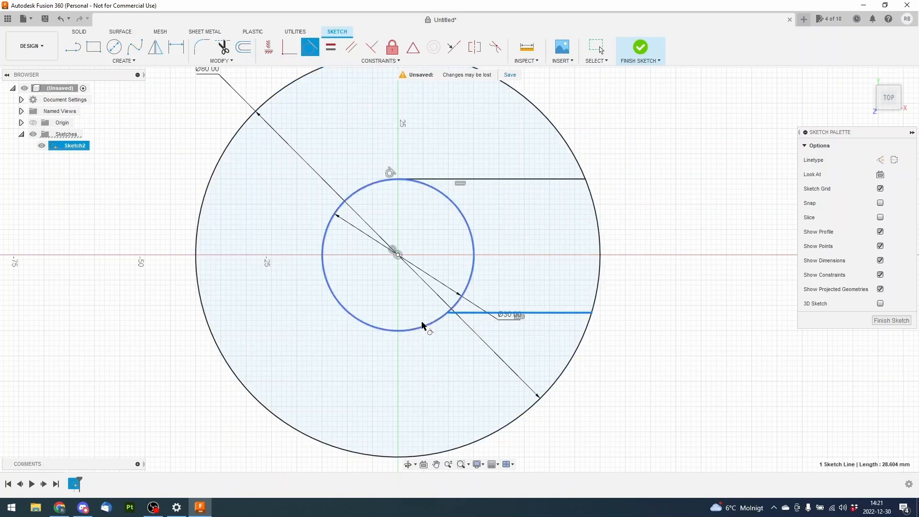
{"action": "left_click", "coordinate": [418, 327]}
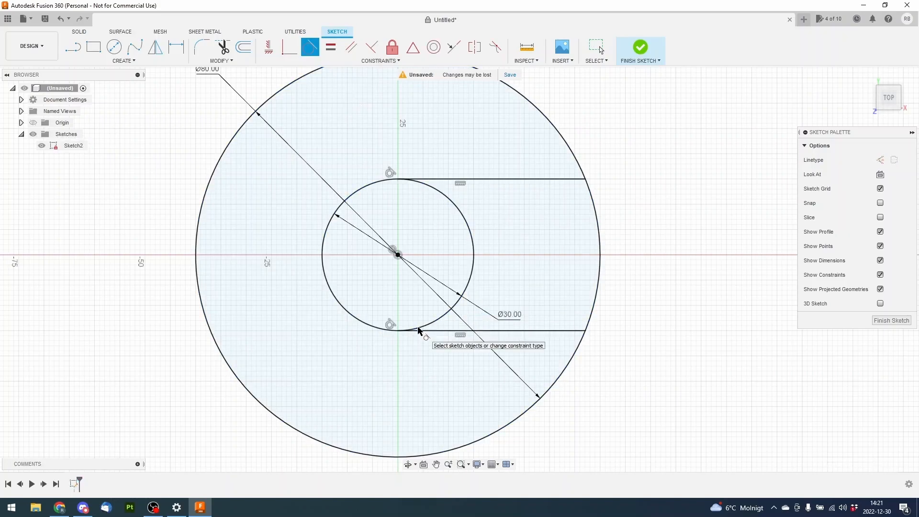
{"action": "right_click", "coordinate": [649, 296]}
{"action": "left_click", "coordinate": [621, 296]}
Move the inner circle's diameter label above the circle and set the diameter to 45 mm
{"action": "middle_click_drag", "start_coordinate": [682, 211], "coordinate": [648, 272]}
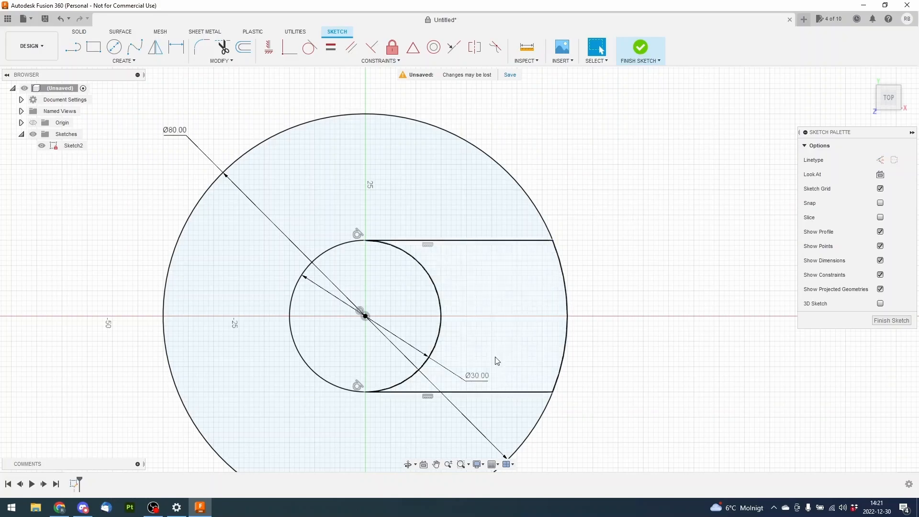
{"action": "left_click_drag", "start_coordinate": [475, 378], "coordinate": [401, 194]}
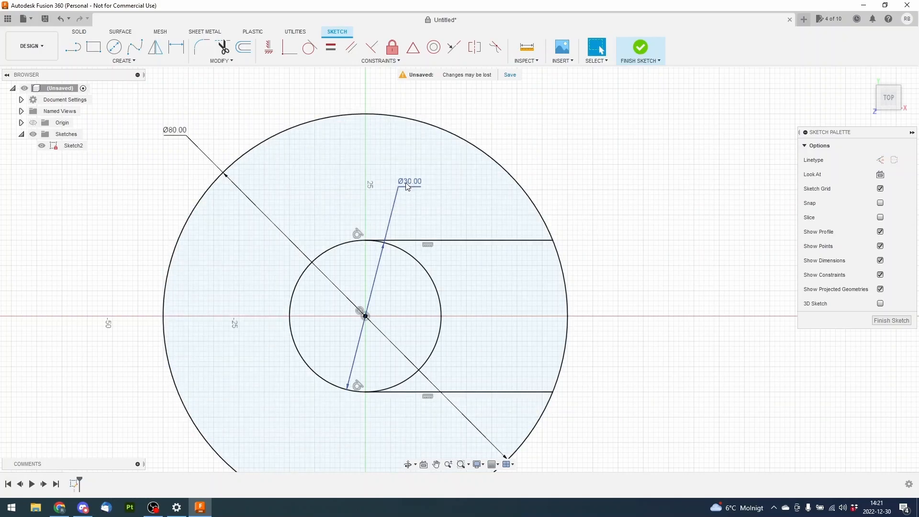
{"action": "double_click", "coordinate": [406, 182]}
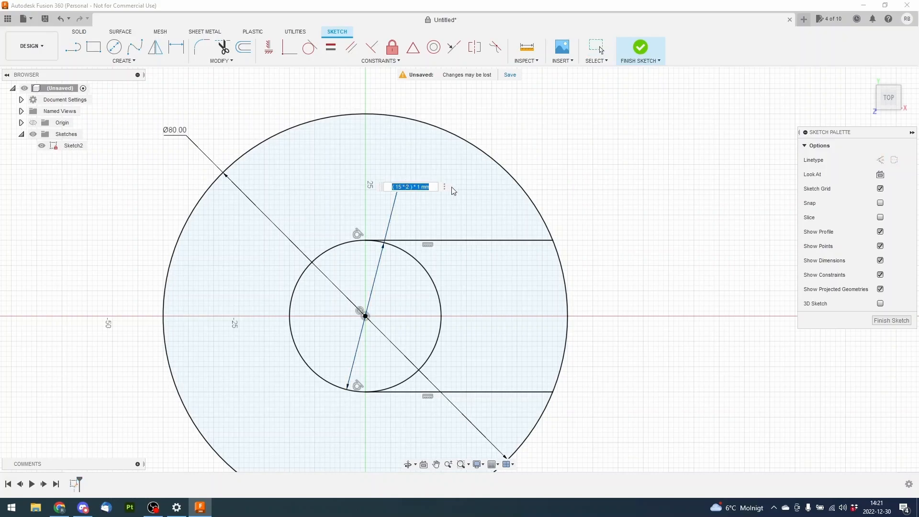
{"action": "type", "text": "45"}
{"action": "key", "text": "Return"}
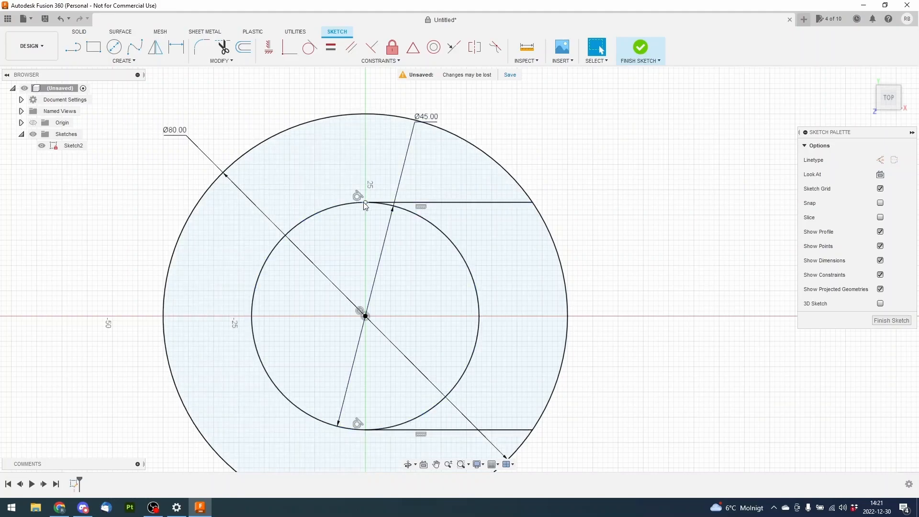
Reposition the inner circle's diameter label slightly and set the diameter to 15 mm
{"action": "left_click_drag", "start_coordinate": [425, 122], "coordinate": [427, 161]}
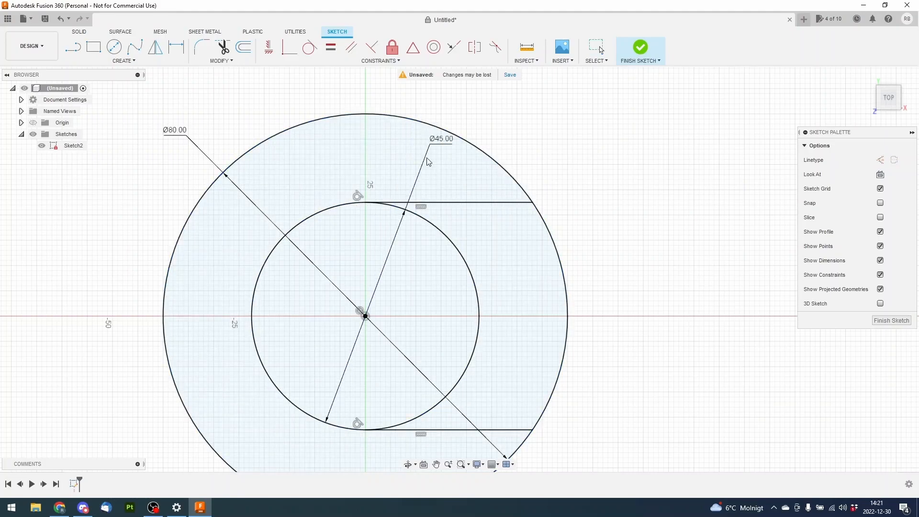
{"action": "double_click", "coordinate": [428, 161]}
{"action": "type", "text": "15"}
{"action": "key", "text": "Return"}
Set the inner circle's diameter to 30 mm
{"action": "middle_click_drag", "start_coordinate": [445, 250], "coordinate": [446, 172]}
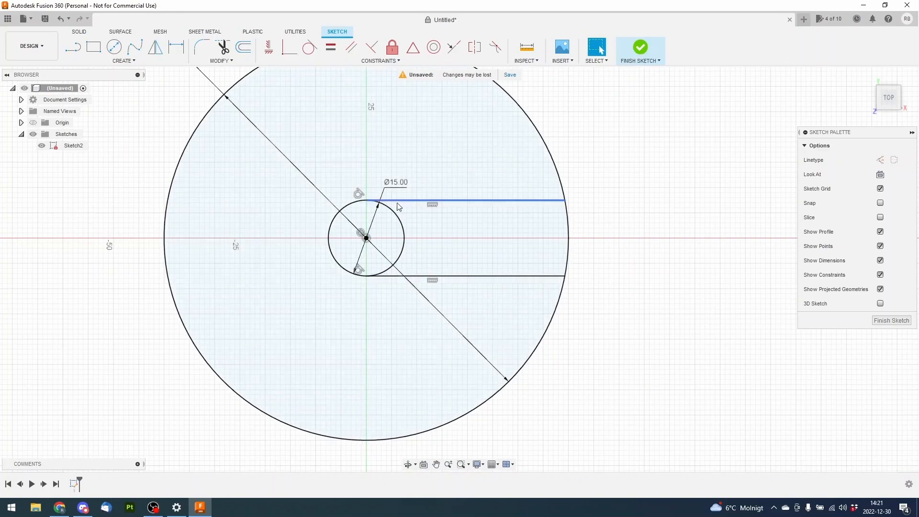
{"action": "double_click", "coordinate": [402, 185]}
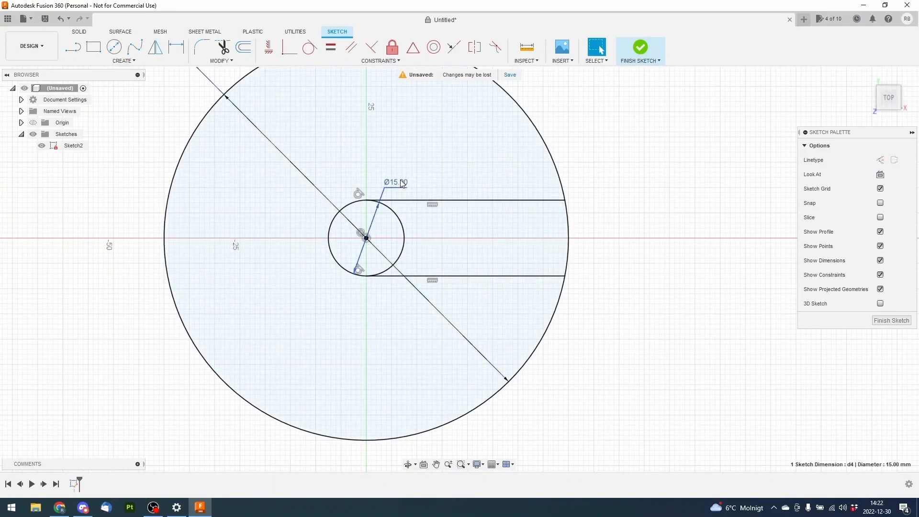
{"action": "type", "text": "30"}
{"action": "key", "text": "Return"}
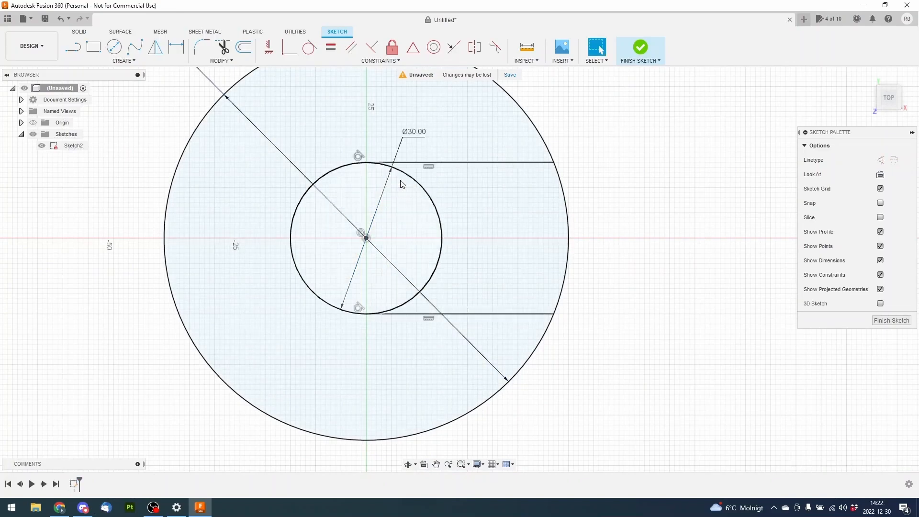
Set the outer circle's diameter to 100 mm
{"action": "middle_click_drag", "start_coordinate": [332, 166], "coordinate": [378, 209]}
{"action": "scroll", "coordinate": [378, 209], "scroll_direction": "down", "scroll_amount": 3}
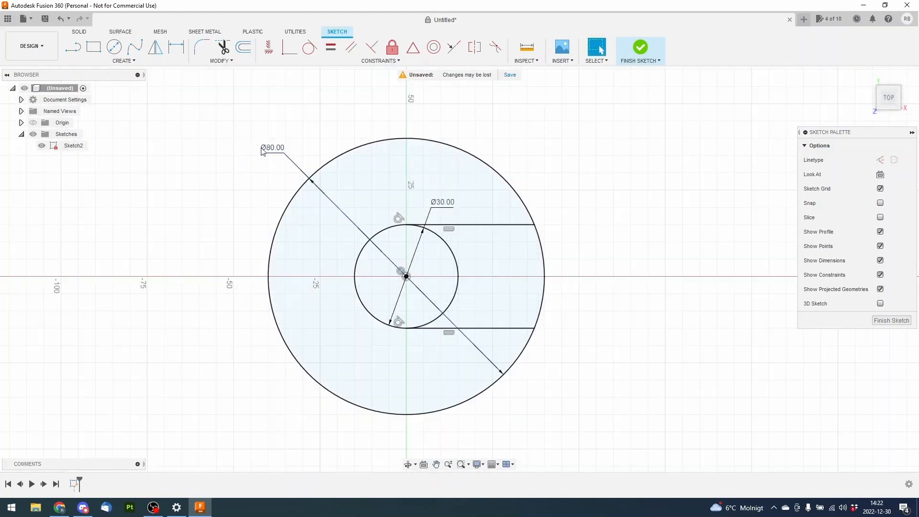
{"action": "left_click", "coordinate": [272, 153]}
{"action": "double_click", "coordinate": [271, 152]}
{"action": "type", "text": "1"}
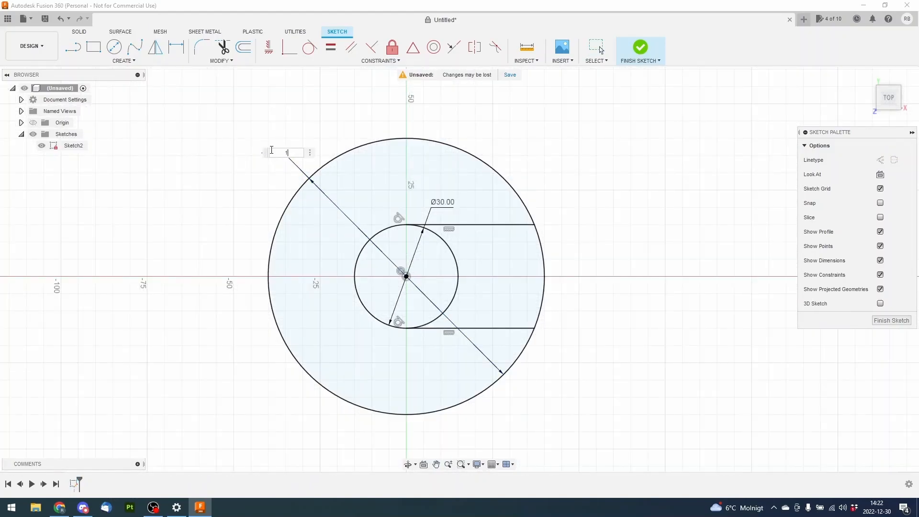
{"action": "type", "text": "00"}
{"action": "key", "text": "Return"}
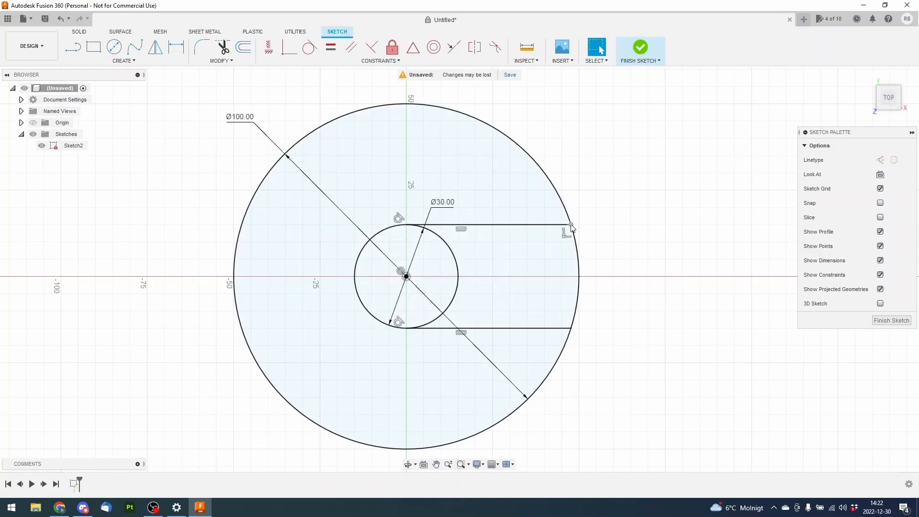
Set the outer circle's diameter to 80 mm
{"action": "double_click", "coordinate": [242, 118]}
{"action": "type", "text": "80"}
{"action": "key", "text": "Return"}
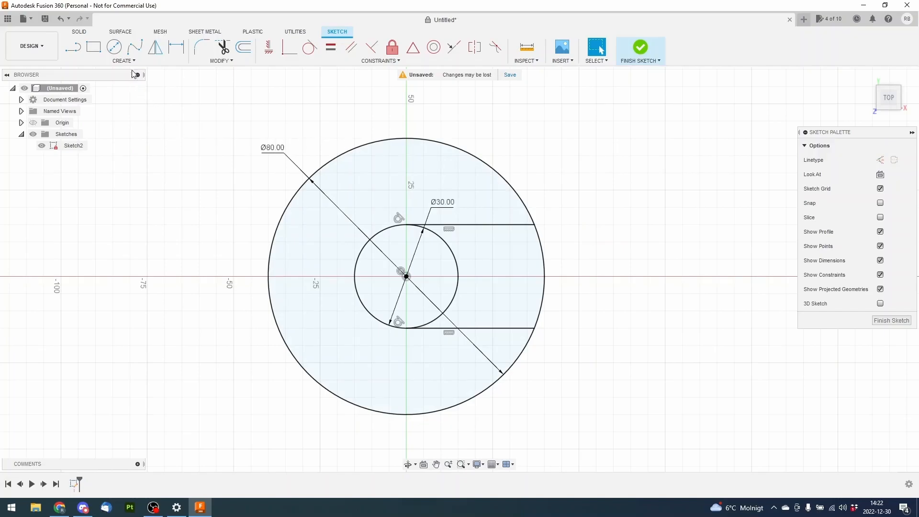
Draw three small circles, about 8 mm above, 15 mm left of and 19 mm below the inner circle, and nudge the lower one slightly upward
{"action": "left_click", "coordinate": [113, 50]}
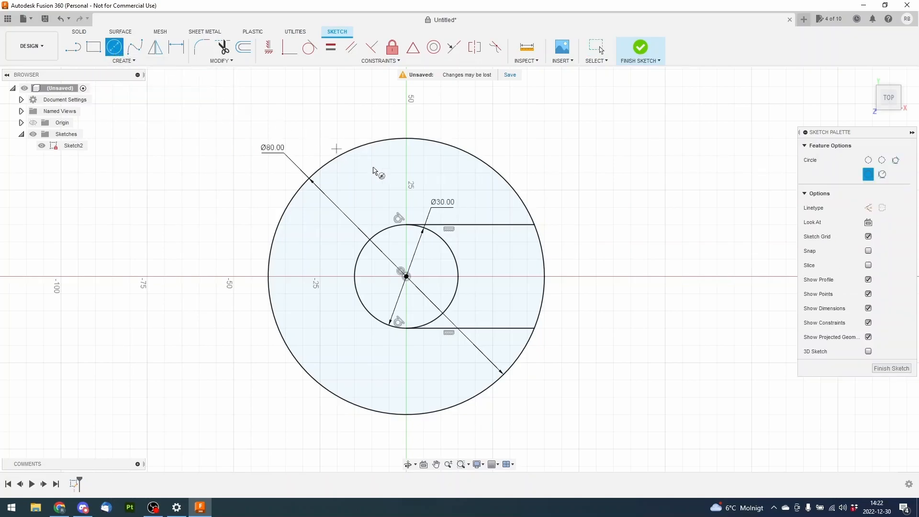
{"action": "left_click", "coordinate": [400, 173]}
{"action": "left_click", "coordinate": [410, 182]}
{"action": "left_click", "coordinate": [302, 276]}
{"action": "left_click", "coordinate": [327, 278]}
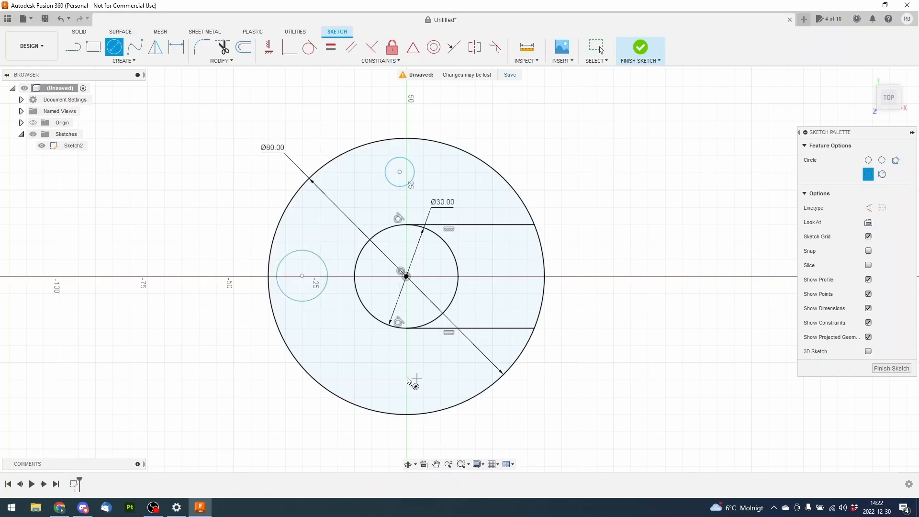
{"action": "left_click", "coordinate": [411, 378]}
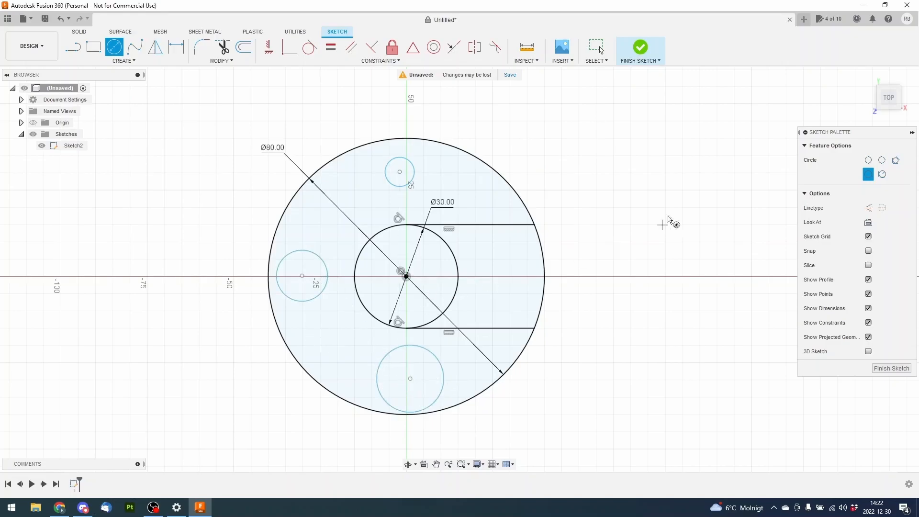
{"action": "right_click", "coordinate": [651, 206]}
{"action": "left_click", "coordinate": [621, 207]}
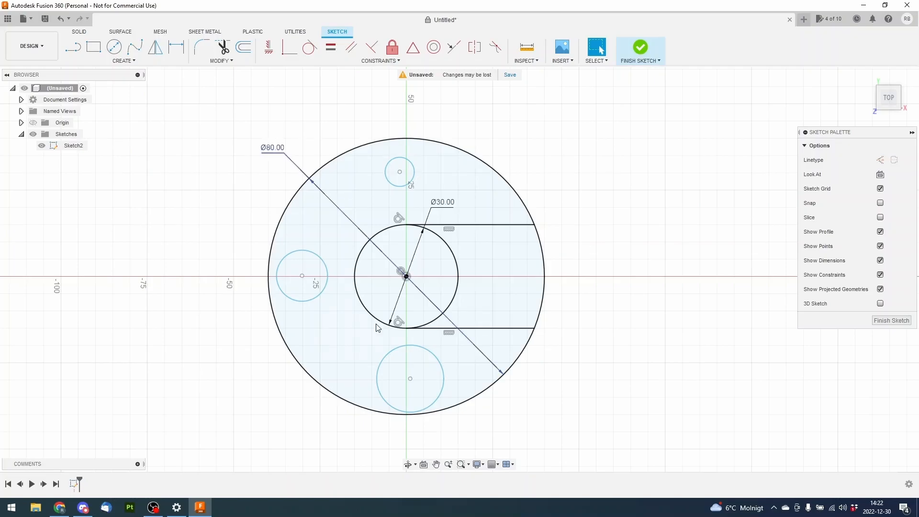
{"action": "mouse_move", "coordinate": [410, 378]}
{"action": "left_mouse_down"}
{"action": "mouse_move", "coordinate": [400, 364]}
{"action": "mouse_move", "coordinate": [408, 373]}
{"action": "left_mouse_up"}
{"action": "left_click", "coordinate": [556, 400]}
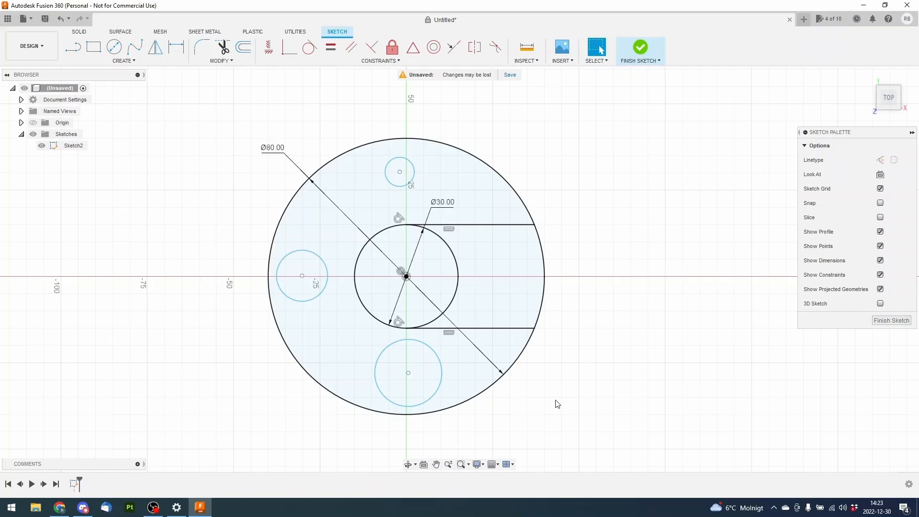
{"action": "left_click", "coordinate": [176, 48]}
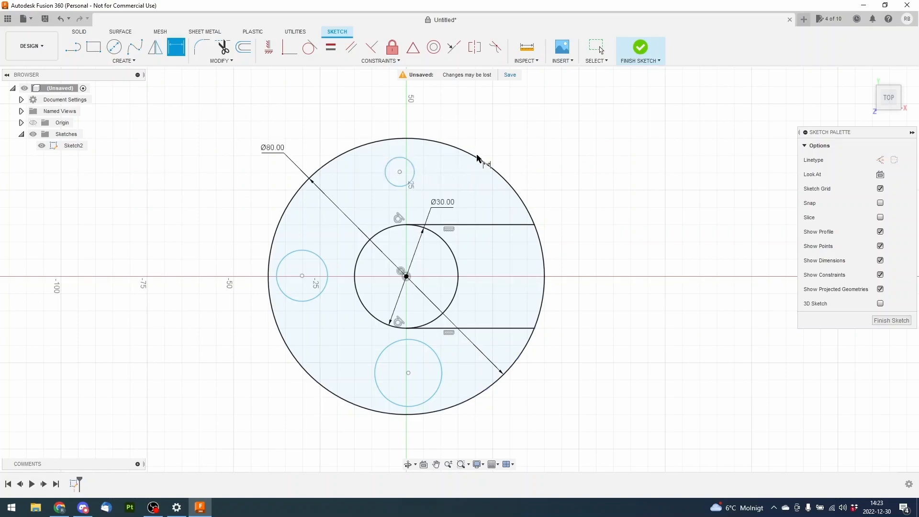
{"action": "right_click", "coordinate": [486, 143]}
{"action": "left_click", "coordinate": [457, 143]}
Move the small circle above the inner circle slightly closer to the sketch centre
{"action": "scroll", "coordinate": [400, 173], "scroll_direction": "up", "scroll_amount": 10}
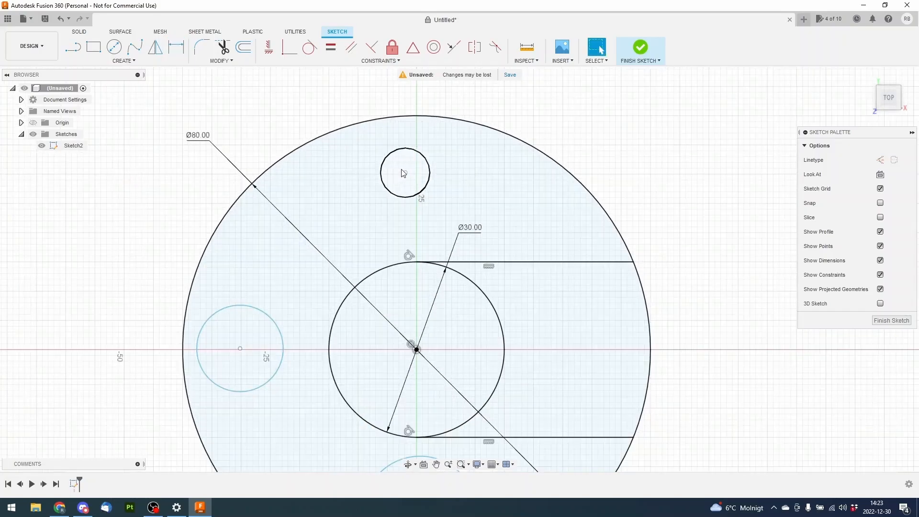
{"action": "mouse_move", "coordinate": [413, 178]}
{"action": "left_mouse_down"}
{"action": "mouse_move", "coordinate": [442, 191]}
{"action": "mouse_move", "coordinate": [411, 202]}
{"action": "left_mouse_up"}
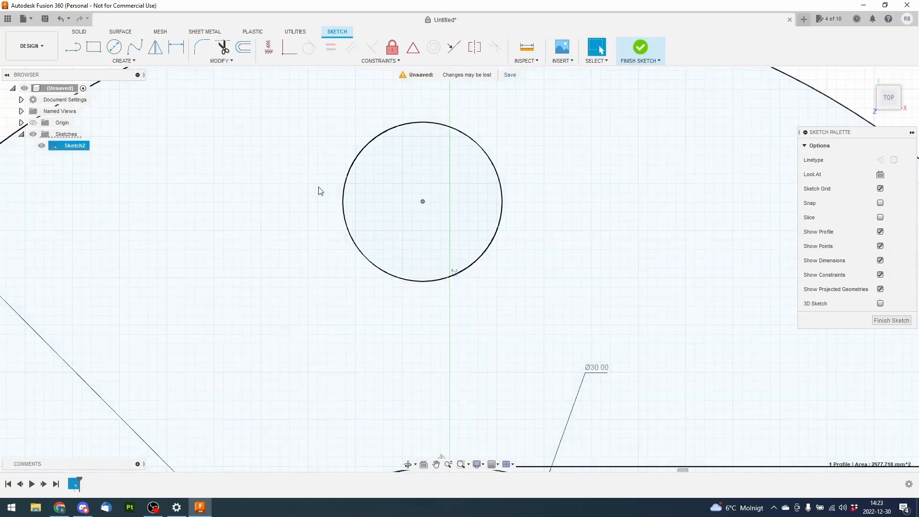
{"action": "scroll", "coordinate": [325, 185], "scroll_direction": "down", "scroll_amount": 8}
{"action": "scroll", "coordinate": [584, 127], "scroll_direction": "up", "scroll_amount": 2}
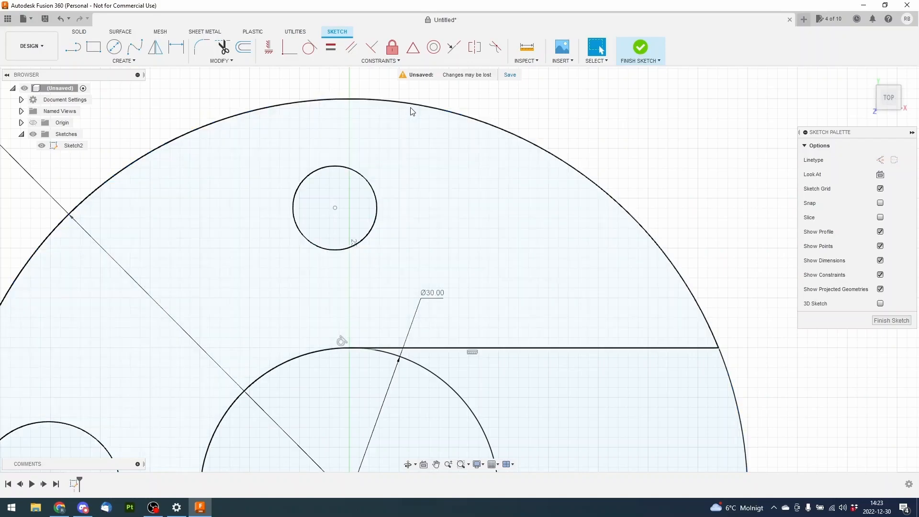
{"action": "scroll", "coordinate": [385, 113], "scroll_direction": "down", "scroll_amount": 2}
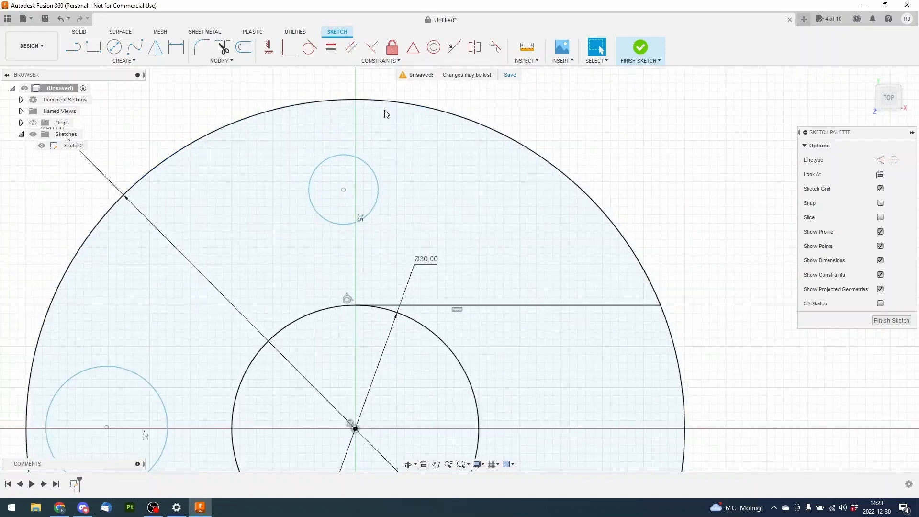
Dimension the upper small circle with a diameter of 10 mm, placing the label outside the outer circle
{"action": "left_click", "coordinate": [176, 47]}
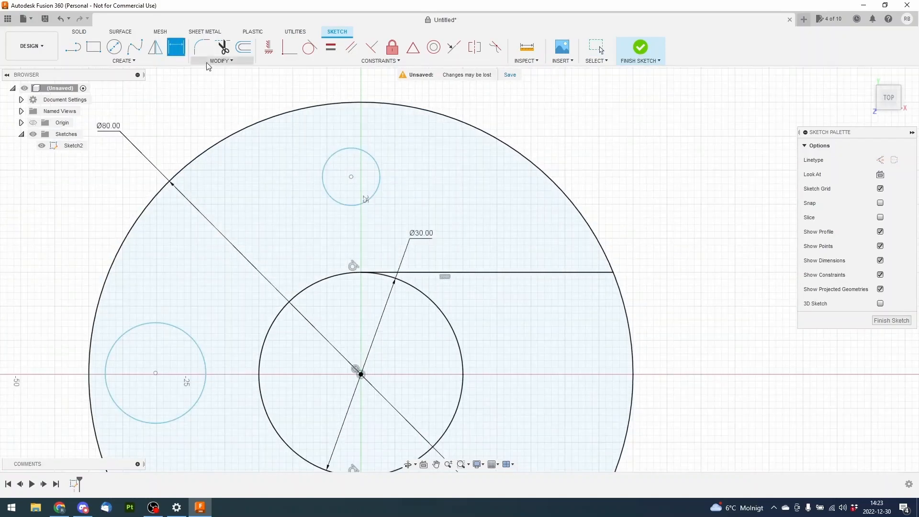
{"action": "left_click", "coordinate": [375, 165]}
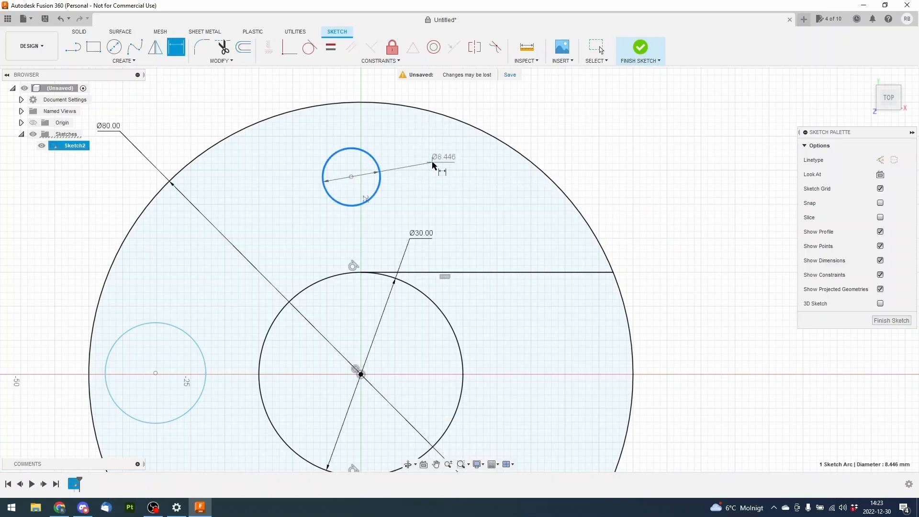
{"action": "left_click", "coordinate": [564, 123]}
{"action": "type", "text": "10"}
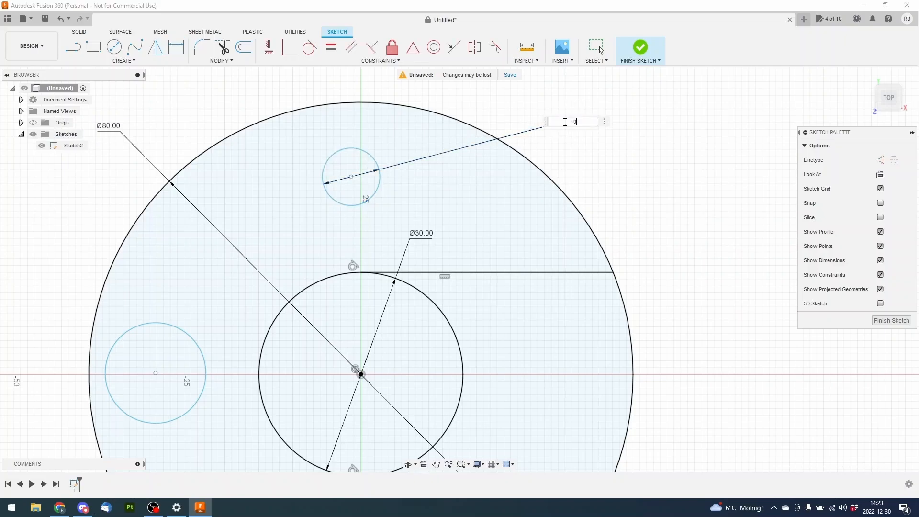
{"action": "key", "text": "Return"}
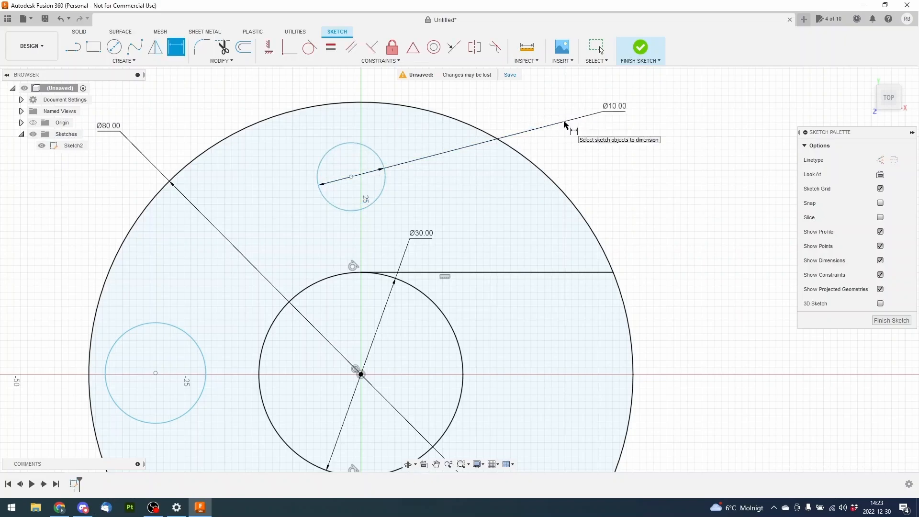
{"action": "key", "text": "Escape"}
{"action": "mouse_move", "coordinate": [585, 175]}
{"action": "middle_mouse_down"}
{"action": "mouse_move", "coordinate": [645, 171]}
{"action": "mouse_move", "coordinate": [642, 139]}
{"action": "middle_mouse_up"}
{"action": "key", "text": "d"}
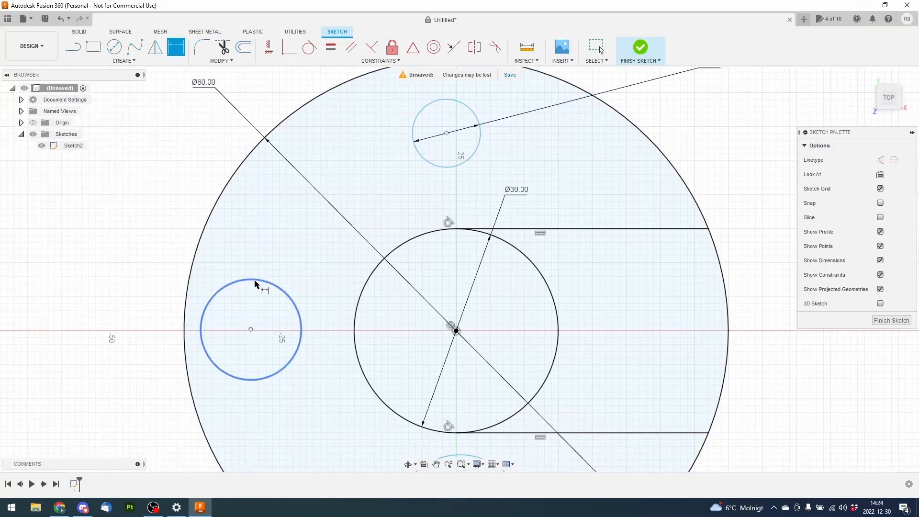
{"action": "mouse_move", "coordinate": [175, 277]}
{"action": "middle_mouse_down"}
{"action": "mouse_move", "coordinate": [246, 220]}
{"action": "mouse_move", "coordinate": [254, 236]}
{"action": "middle_mouse_up"}
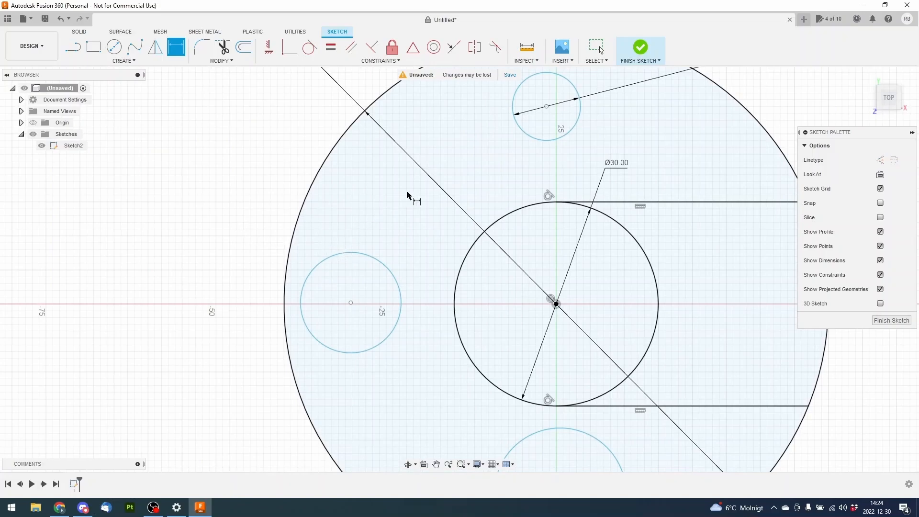
{"action": "middle_click_drag", "start_coordinate": [471, 167], "coordinate": [359, 216]}
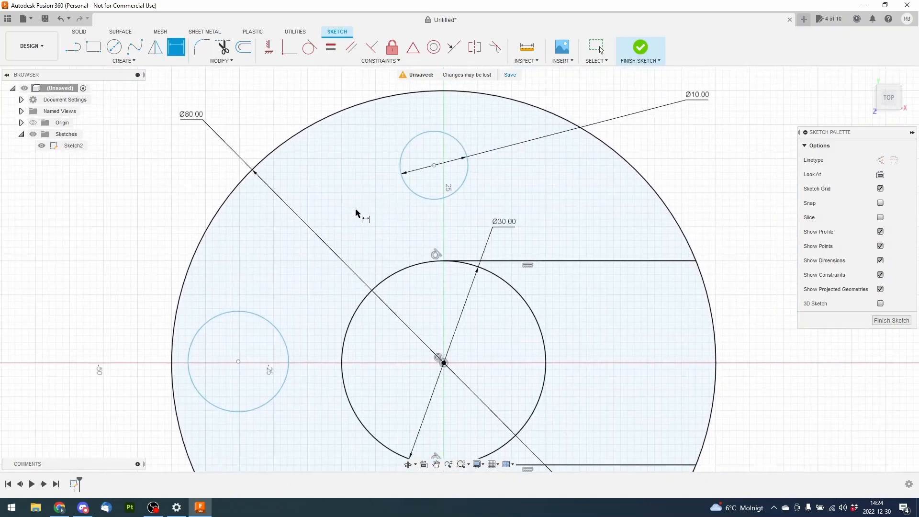
{"action": "right_click", "coordinate": [183, 157]}
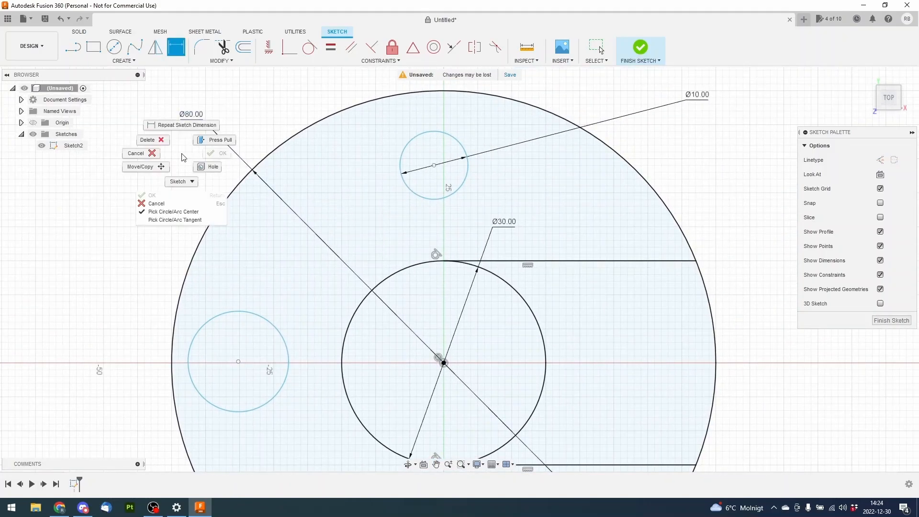
{"action": "left_click", "coordinate": [143, 154]}
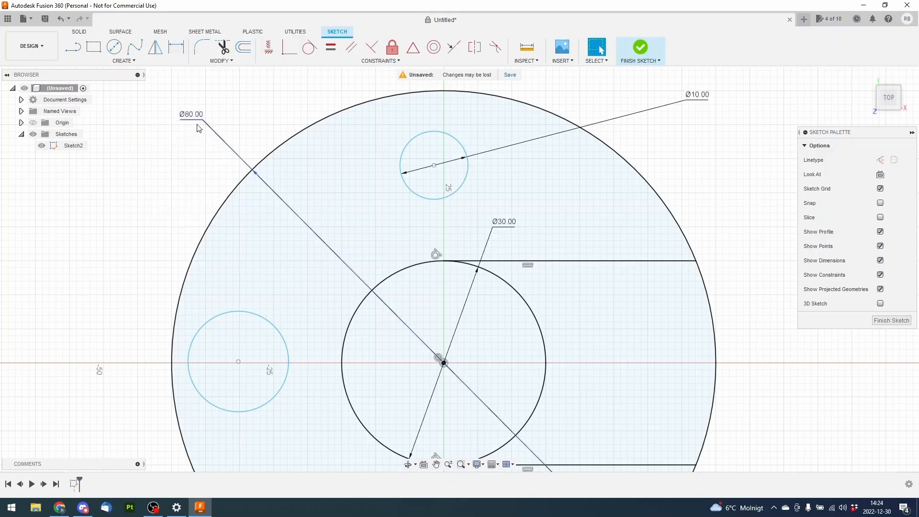
Dimension the small circle left of the inner circle with a diameter of 10 mm, placing the label outside the outer circle
{"action": "left_click", "coordinate": [177, 48]}
{"action": "mouse_move", "coordinate": [144, 196]}
{"action": "middle_mouse_down"}
{"action": "mouse_move", "coordinate": [189, 168]}
{"action": "mouse_move", "coordinate": [264, 214]}
{"action": "middle_mouse_up"}
{"action": "left_click", "coordinate": [310, 256]}
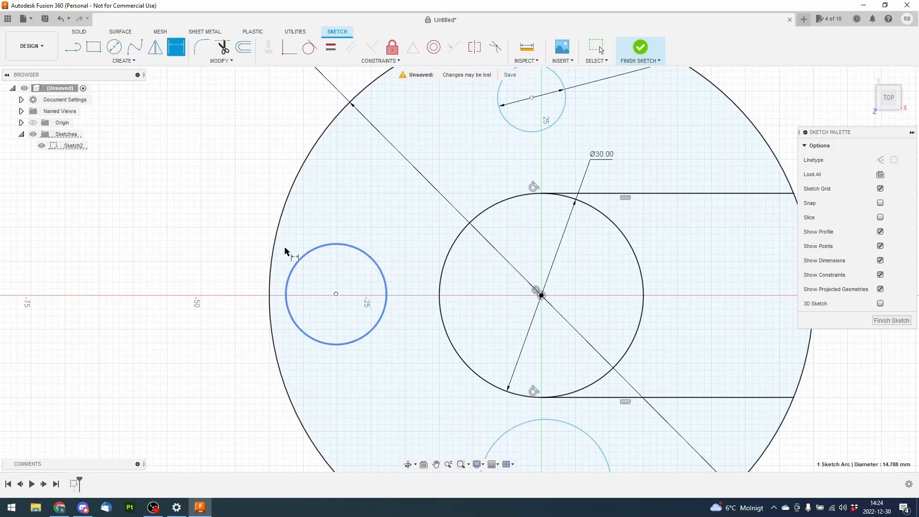
{"action": "left_click", "coordinate": [221, 223]}
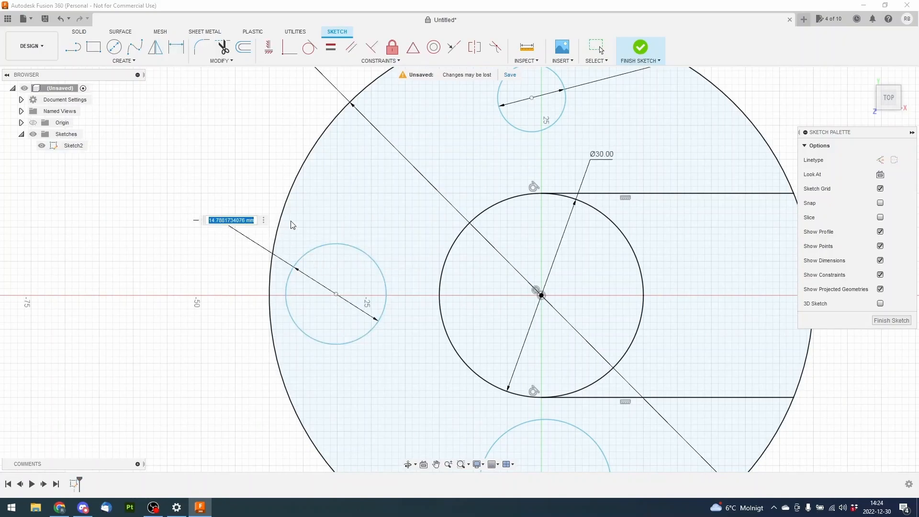
{"action": "type", "text": "10"}
{"action": "key", "text": "Return"}
Dimension the lower small circle with a diameter of 10 mm and leave the Sketch Dimension command
{"action": "middle_click_drag", "start_coordinate": [367, 248], "coordinate": [279, 126]}
{"action": "middle_click_drag", "start_coordinate": [540, 322], "coordinate": [444, 267]}
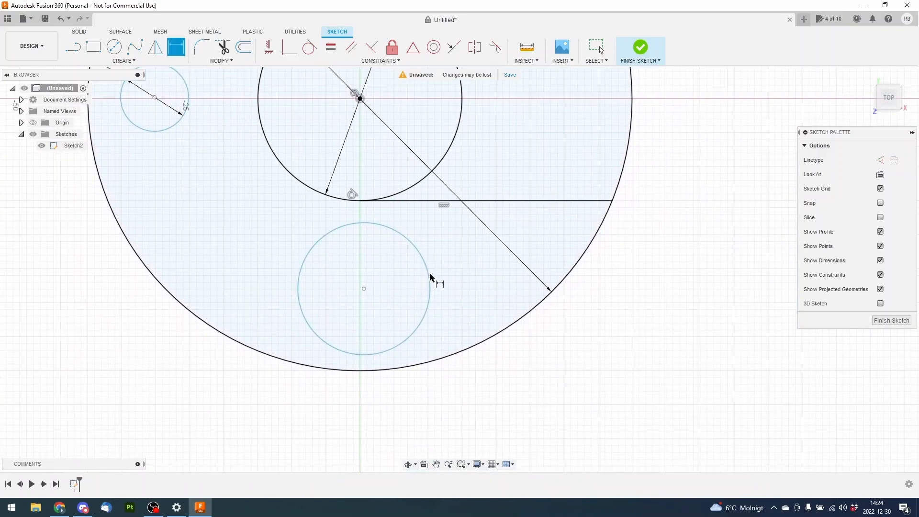
{"action": "left_click", "coordinate": [430, 280]}
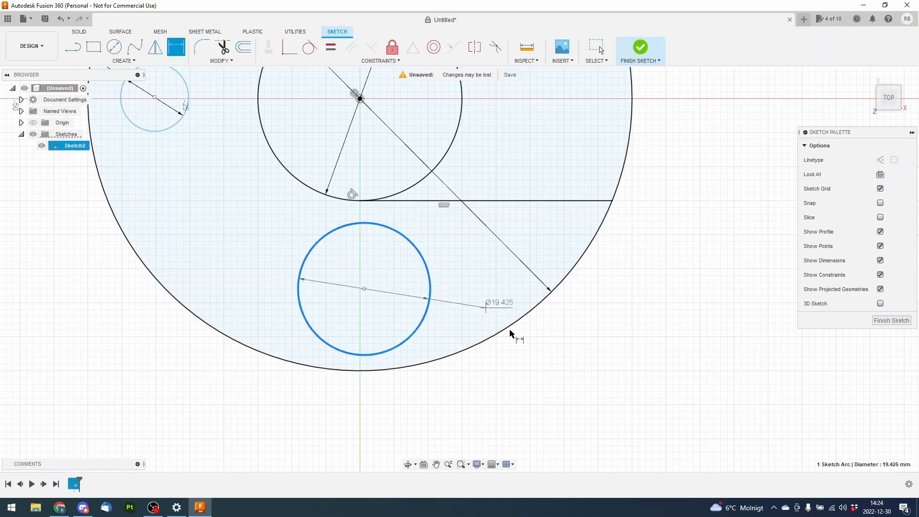
{"action": "left_click", "coordinate": [525, 368]}
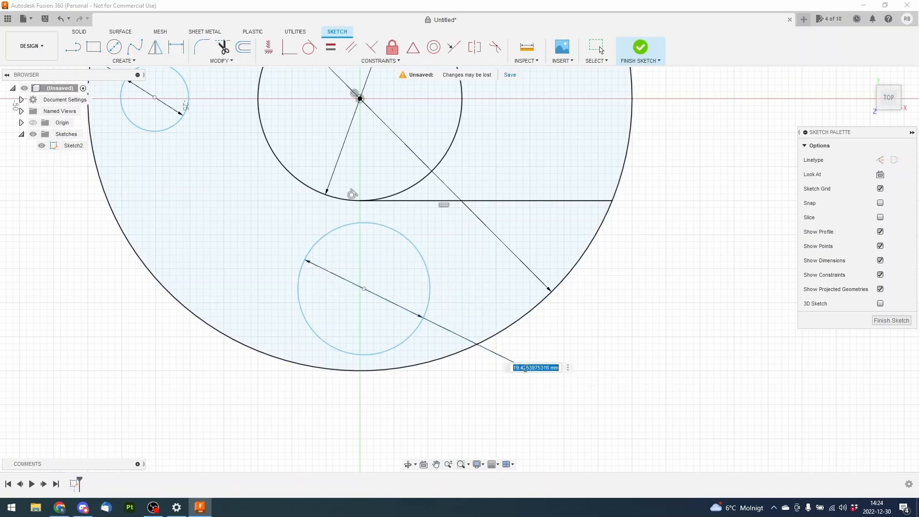
{"action": "type", "text": "10"}
{"action": "key", "text": "Return"}
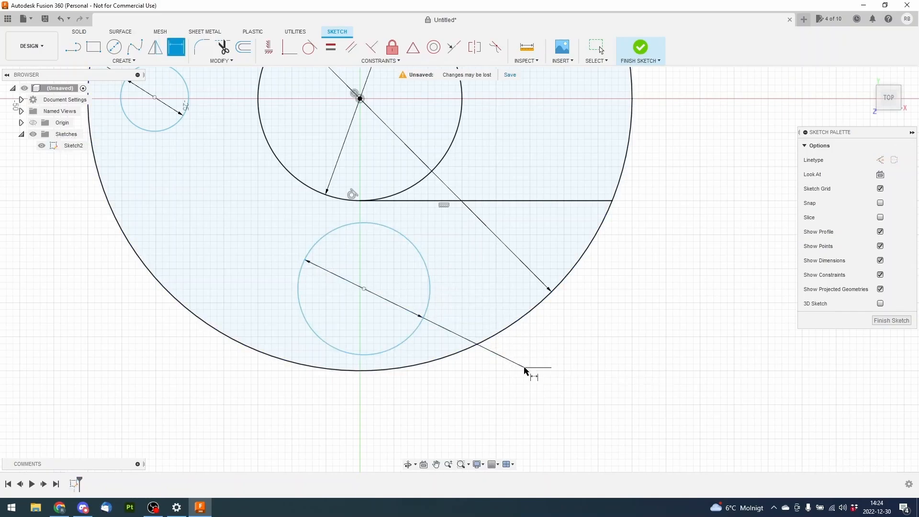
{"action": "right_click", "coordinate": [578, 345]}
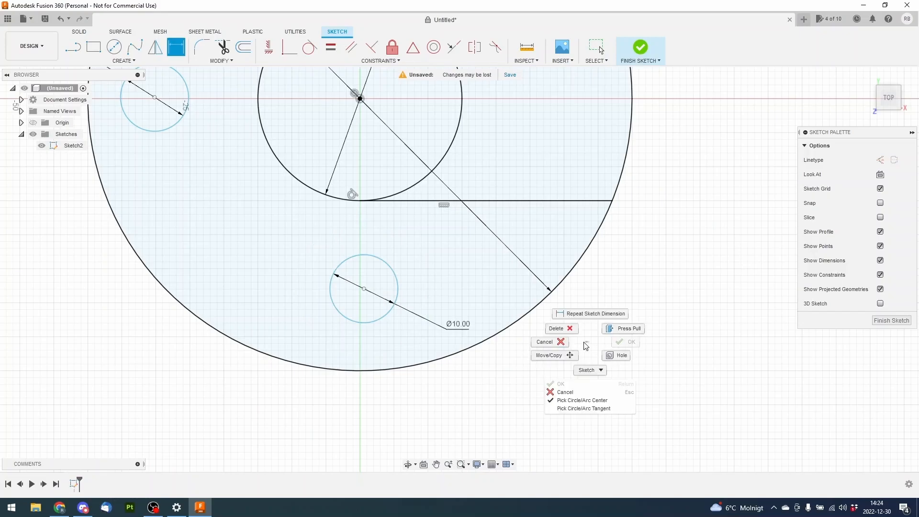
{"action": "left_click", "coordinate": [548, 340]}
Align the upper small circle's centre vertically with the inner circle's centre using a Horizontal/Vertical constraint
{"action": "mouse_move", "coordinate": [440, 254]}
{"action": "middle_mouse_down"}
{"action": "mouse_move", "coordinate": [494, 278]}
{"action": "mouse_move", "coordinate": [535, 359]}
{"action": "middle_mouse_up"}
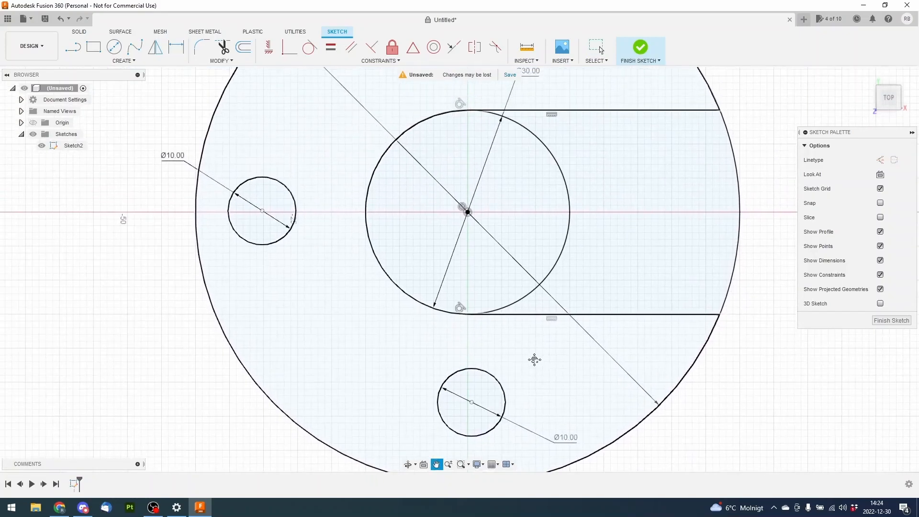
{"action": "scroll", "coordinate": [461, 313], "scroll_direction": "up", "scroll_amount": 2}
{"action": "scroll", "coordinate": [461, 313], "scroll_direction": "down", "scroll_amount": 3}
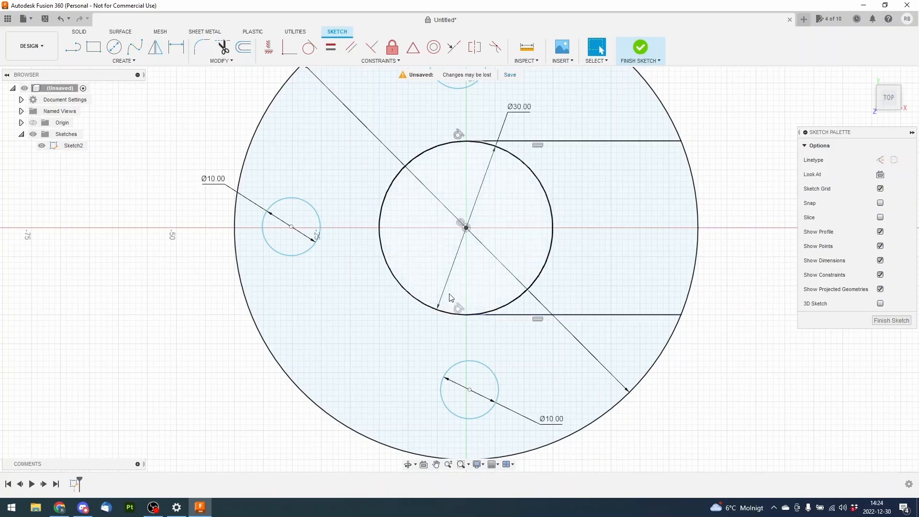
{"action": "scroll", "coordinate": [457, 307], "scroll_direction": "down", "scroll_amount": 3}
{"action": "scroll", "coordinate": [419, 216], "scroll_direction": "up", "scroll_amount": 1}
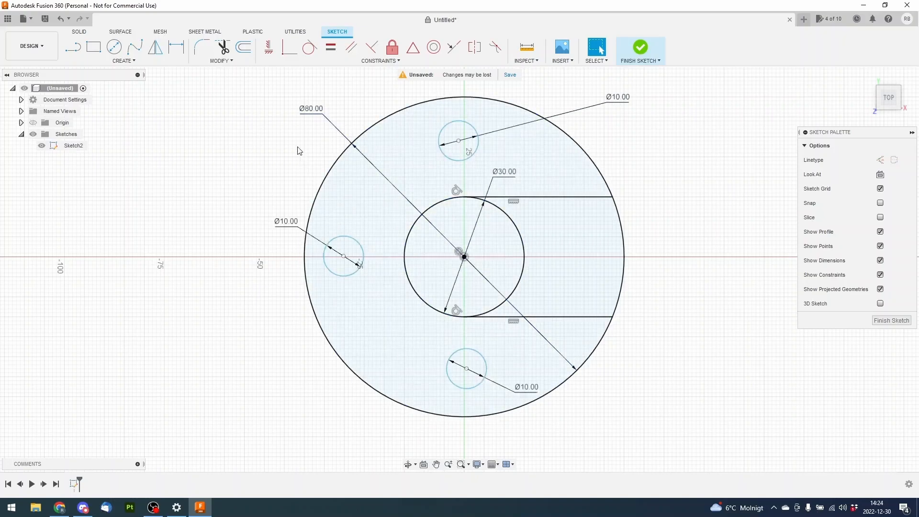
{"action": "left_click", "coordinate": [268, 50]}
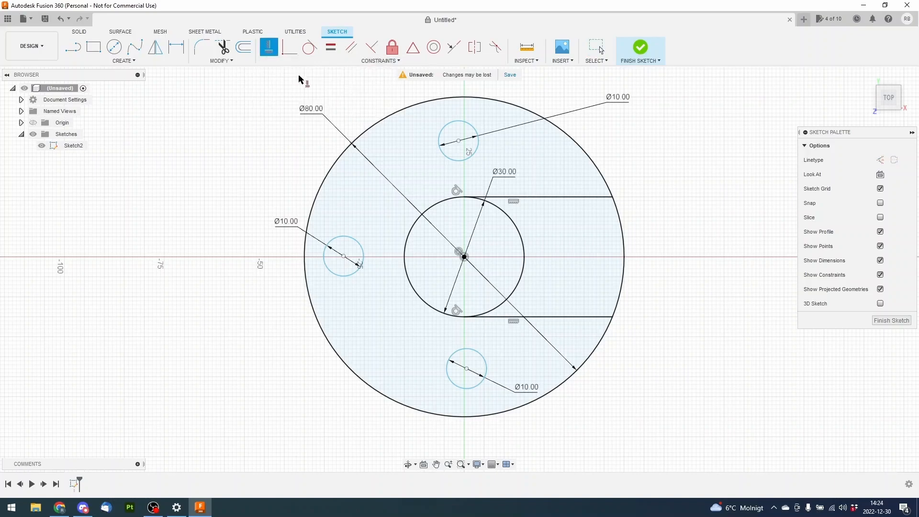
{"action": "left_click", "coordinate": [458, 143]}
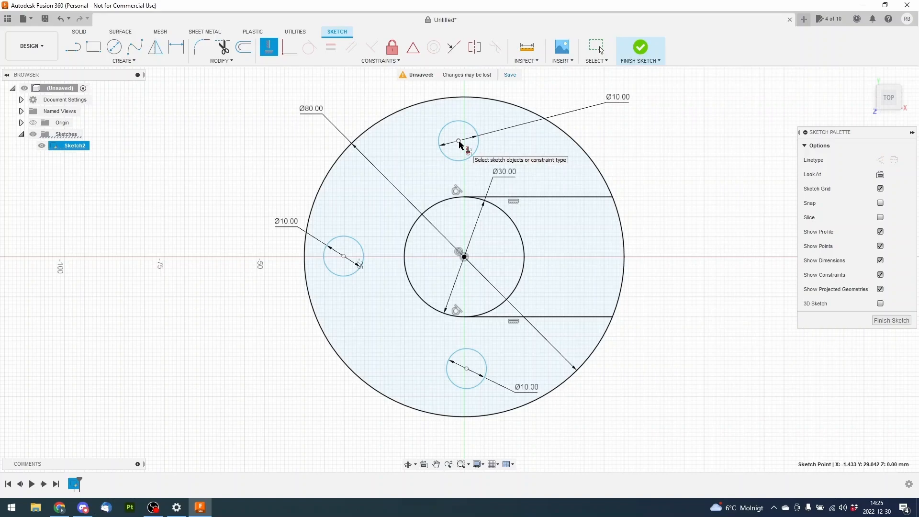
{"action": "left_click", "coordinate": [465, 257]}
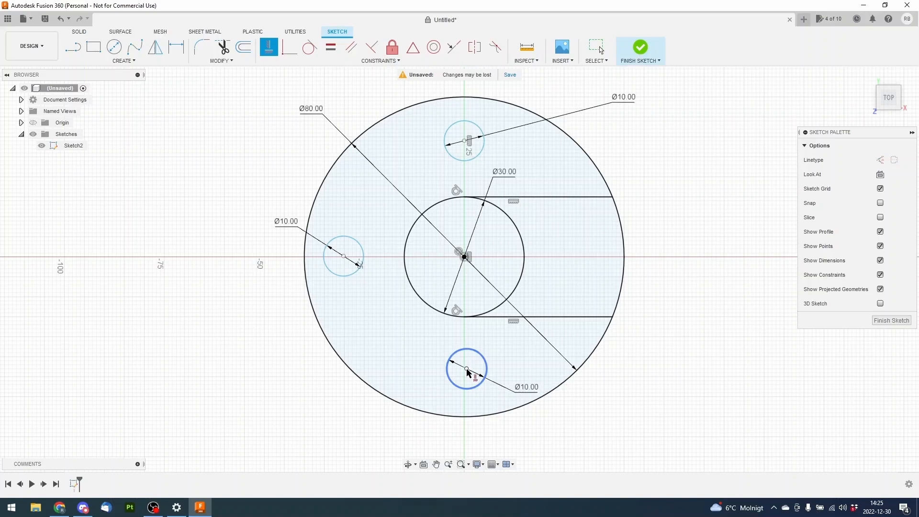
{"action": "right_click", "coordinate": [713, 343]}
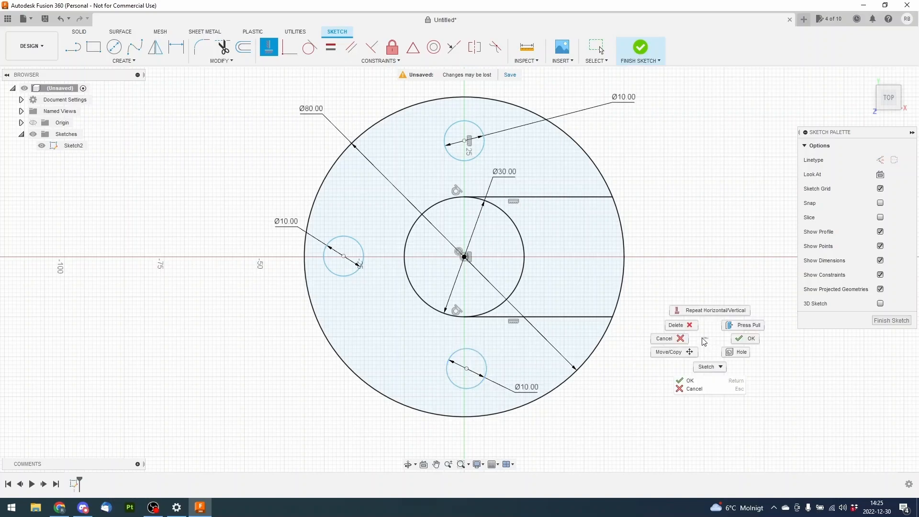
{"action": "left_click", "coordinate": [688, 340]}
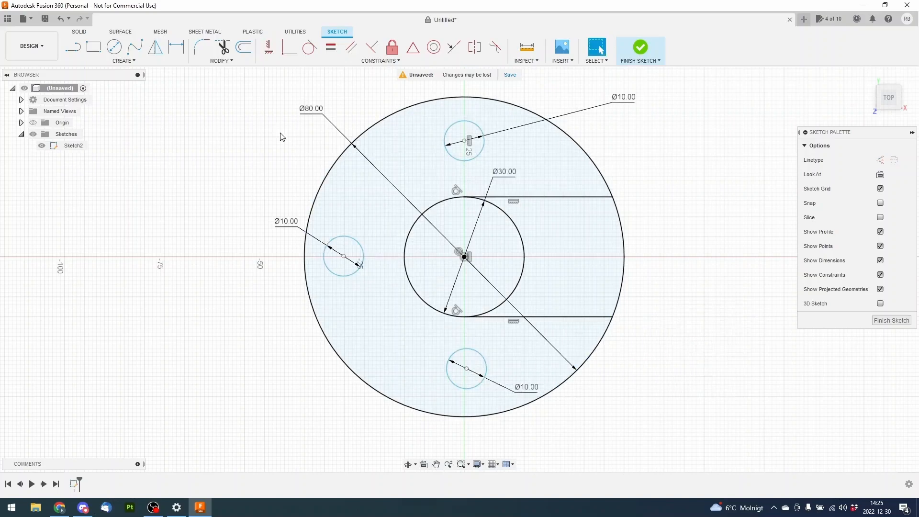
Align the lower small circle's centre vertically with the inner circle's centre using a Horizontal/Vertical constraint, and leave the command
{"action": "left_click", "coordinate": [271, 51]}
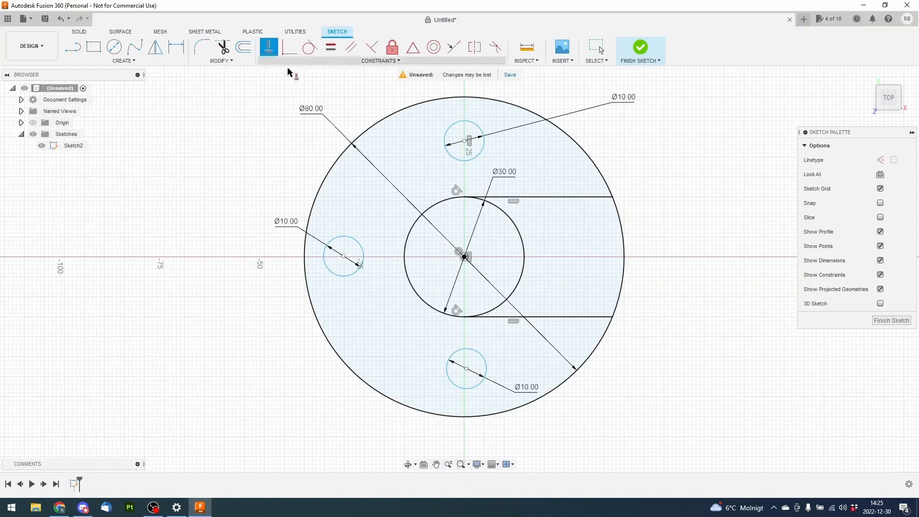
{"action": "left_click", "coordinate": [468, 370]}
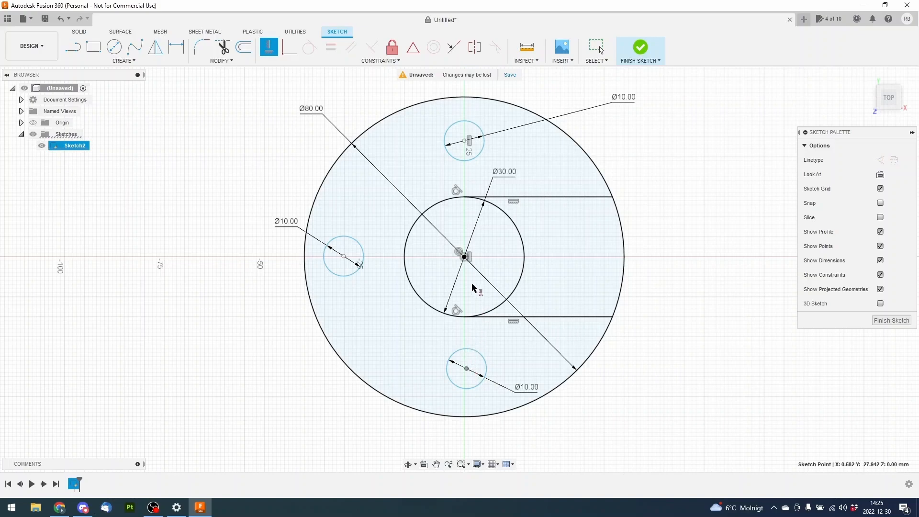
{"action": "left_click", "coordinate": [465, 257]}
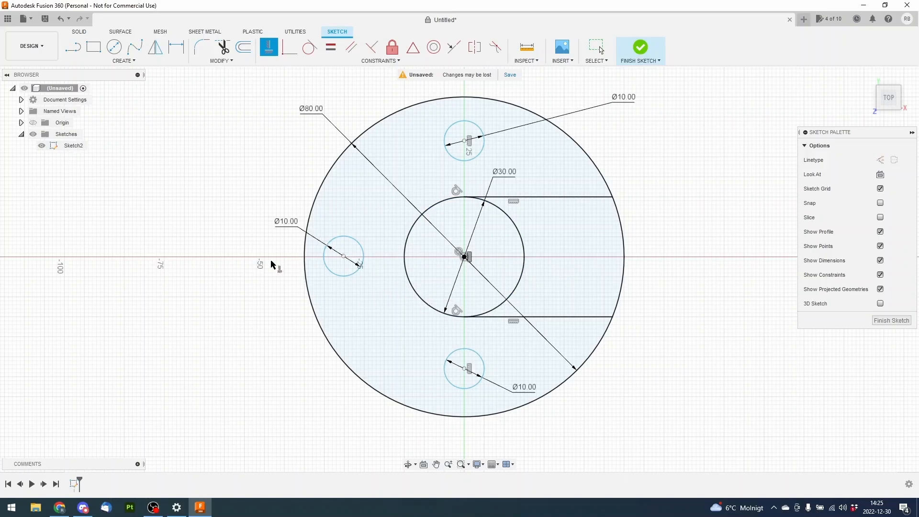
{"action": "right_click", "coordinate": [255, 211]}
{"action": "left_click", "coordinate": [223, 209]}
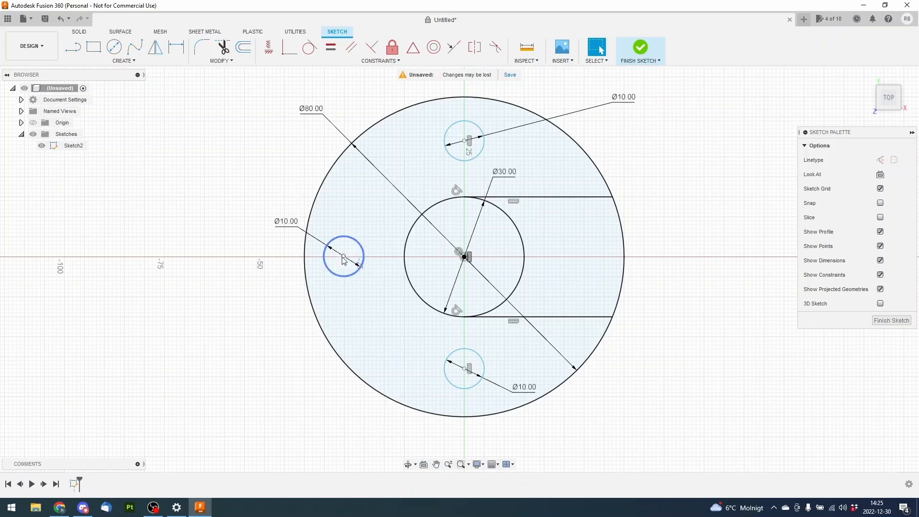
Move the small circle left of the inner circle to about 30.7 mm left of and 2.9 mm above the centre
{"action": "left_click_drag", "start_coordinate": [344, 259], "coordinate": [452, 158]}
{"action": "left_click_drag", "start_coordinate": [375, 208], "coordinate": [342, 245]}
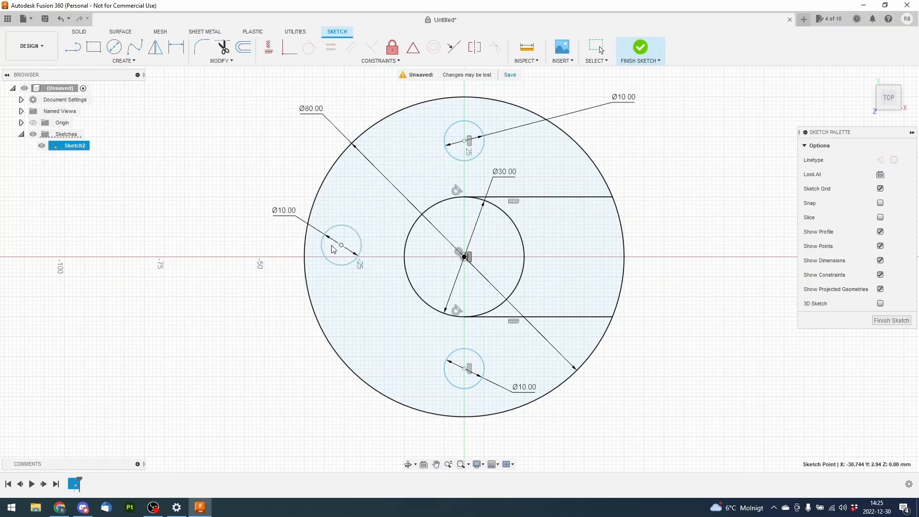
{"action": "middle_click_drag", "start_coordinate": [234, 179], "coordinate": [263, 197]}
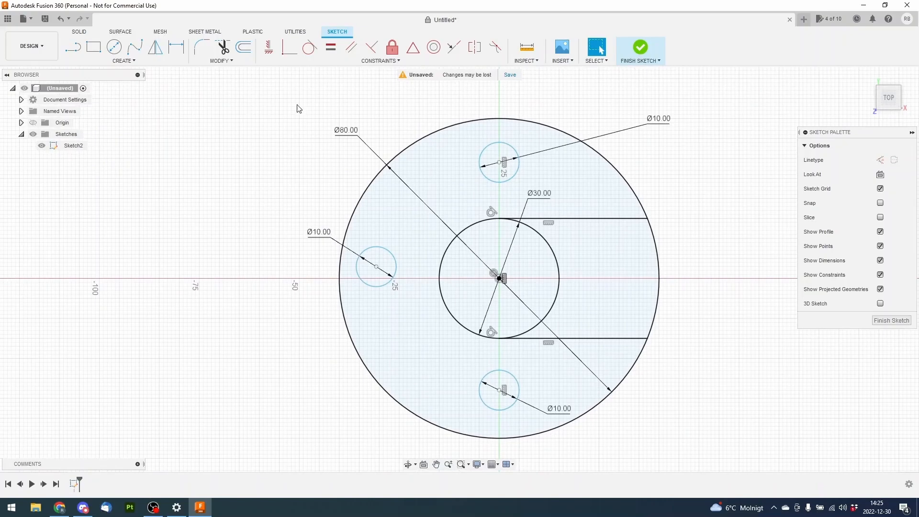
Align the left small circle's centre horizontally with the inner circle's centre using a Horizontal/Vertical constraint, and leave the command
{"action": "left_click", "coordinate": [269, 47]}
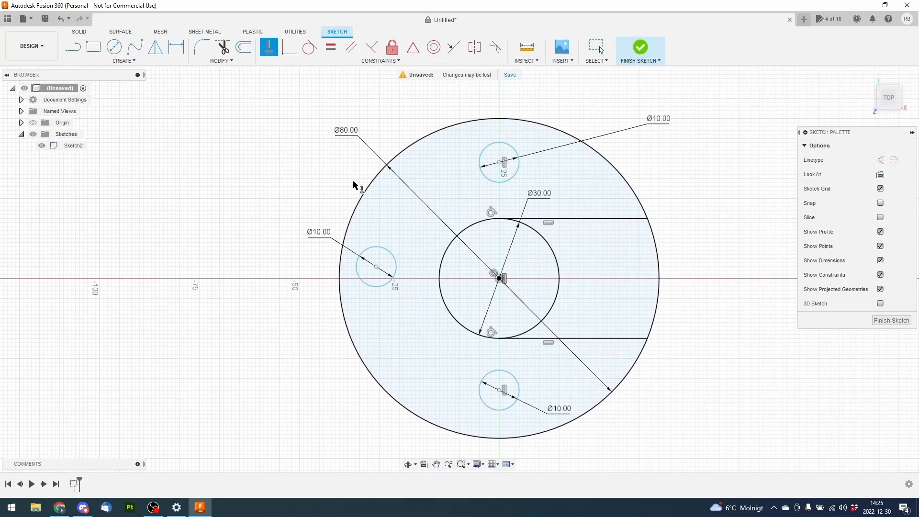
{"action": "left_click", "coordinate": [375, 270]}
{"action": "left_click", "coordinate": [500, 279]}
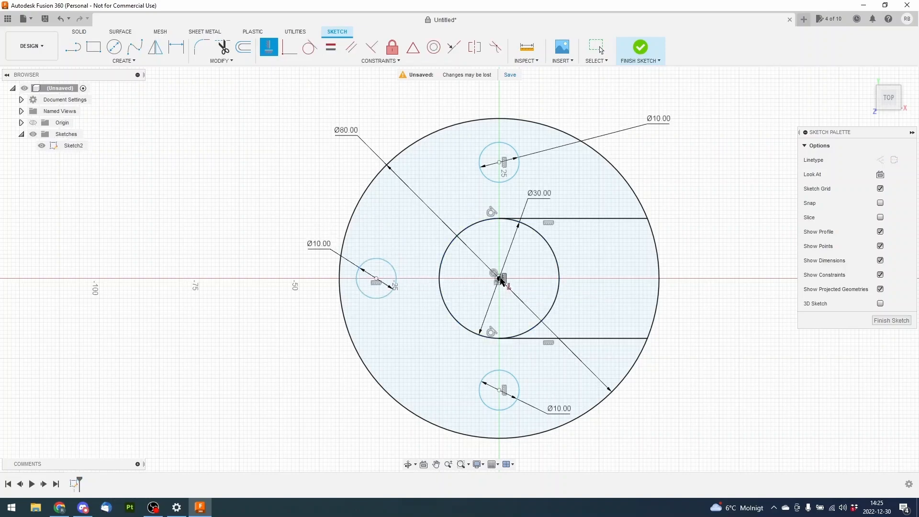
{"action": "right_click", "coordinate": [259, 198]}
{"action": "left_click", "coordinate": [233, 198]}
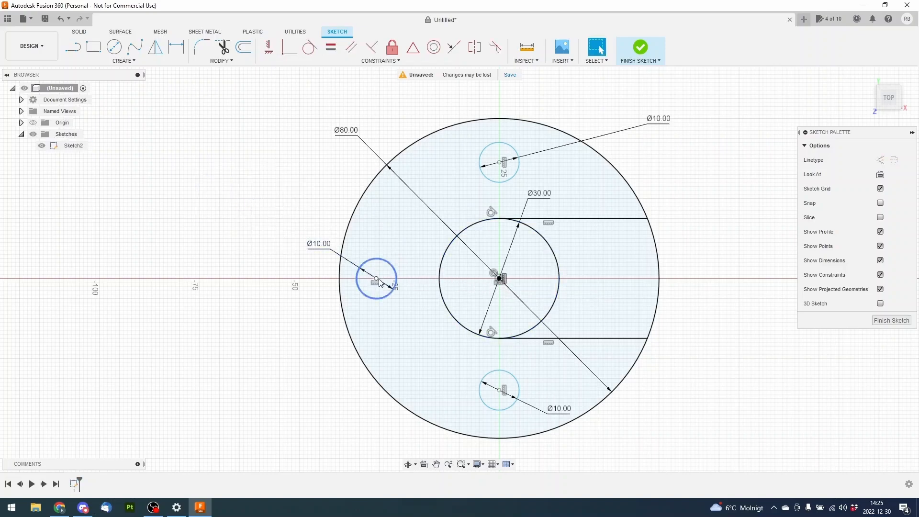
Slide the left small circle back and forth along the horizontal axis, leaving it about 28.8 mm from the inner circle's centre
{"action": "mouse_move", "coordinate": [377, 280]}
{"action": "left_mouse_down"}
{"action": "mouse_move", "coordinate": [387, 258]}
{"action": "mouse_move", "coordinate": [462, 261]}
{"action": "mouse_move", "coordinate": [382, 263]}
{"action": "mouse_move", "coordinate": [365, 278]}
{"action": "left_mouse_up"}
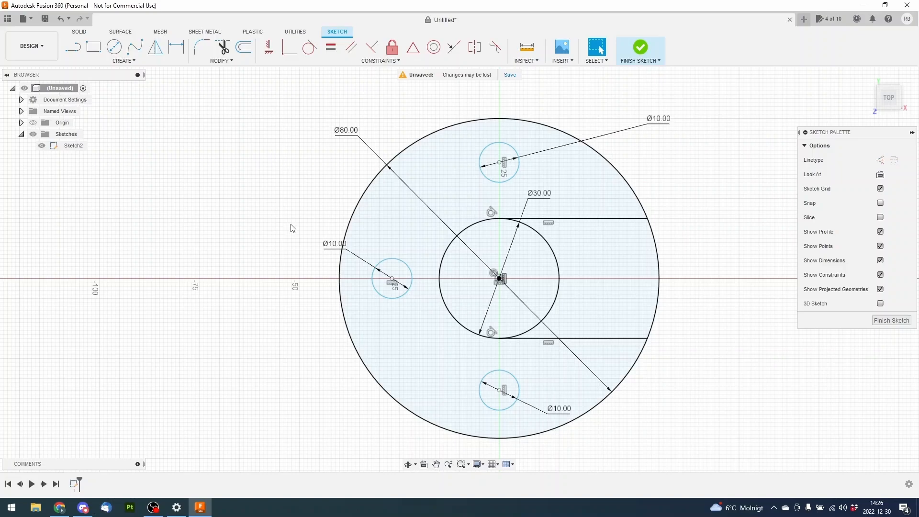
{"action": "mouse_move", "coordinate": [396, 280]}
{"action": "left_mouse_down"}
{"action": "mouse_move", "coordinate": [381, 283]}
{"action": "mouse_move", "coordinate": [398, 286]}
{"action": "left_mouse_up"}
{"action": "left_click_drag", "start_coordinate": [384, 285], "coordinate": [384, 282]}
{"action": "left_click", "coordinate": [262, 252]}
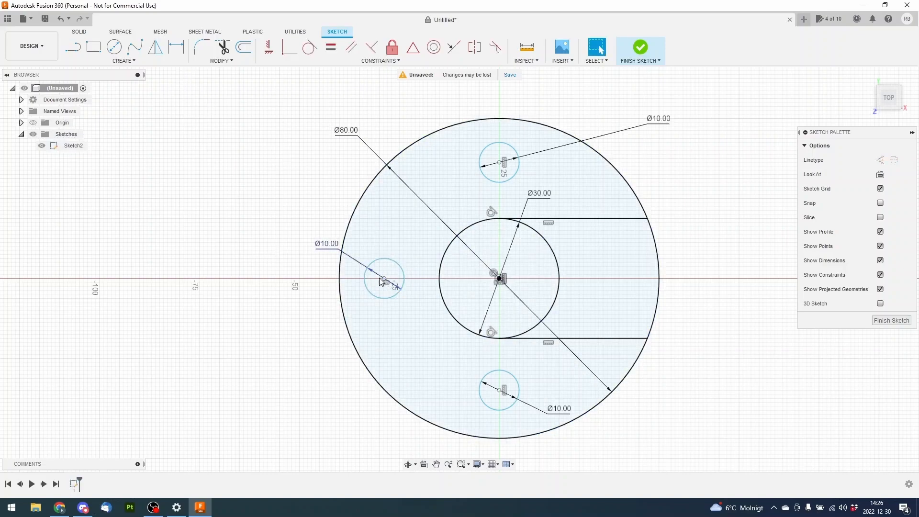
Dimension the horizontal distance between the left small circle's centre and the inner circle's centre as 28 mm, with the label below the outer circle
{"action": "middle_click_drag", "start_coordinate": [225, 214], "coordinate": [180, 170]}
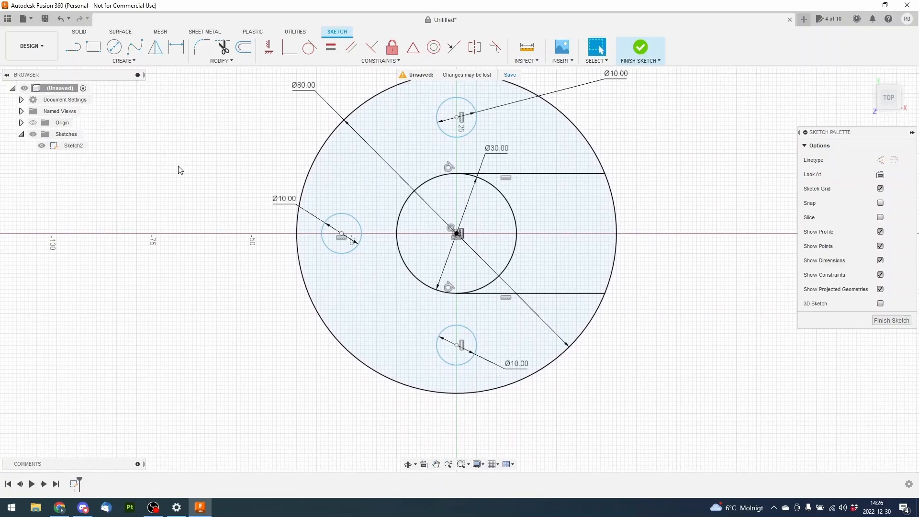
{"action": "left_click", "coordinate": [178, 54]}
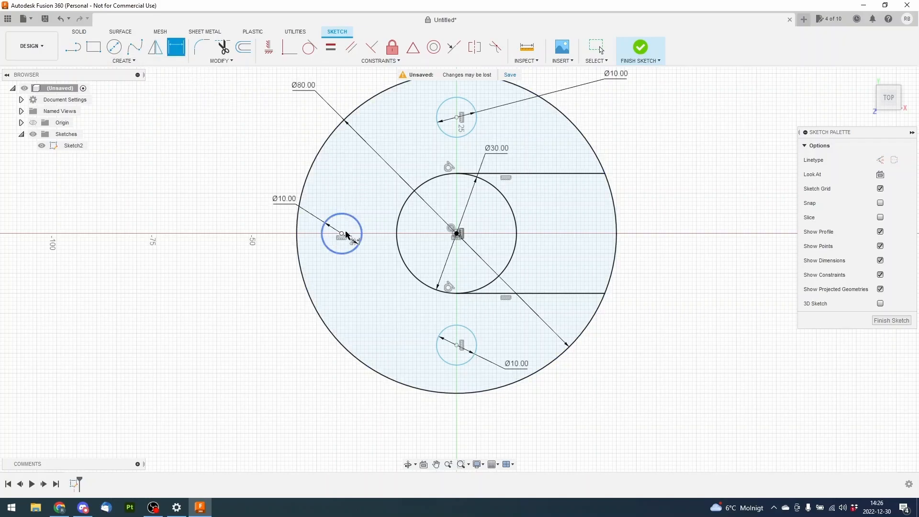
{"action": "left_click", "coordinate": [343, 235]}
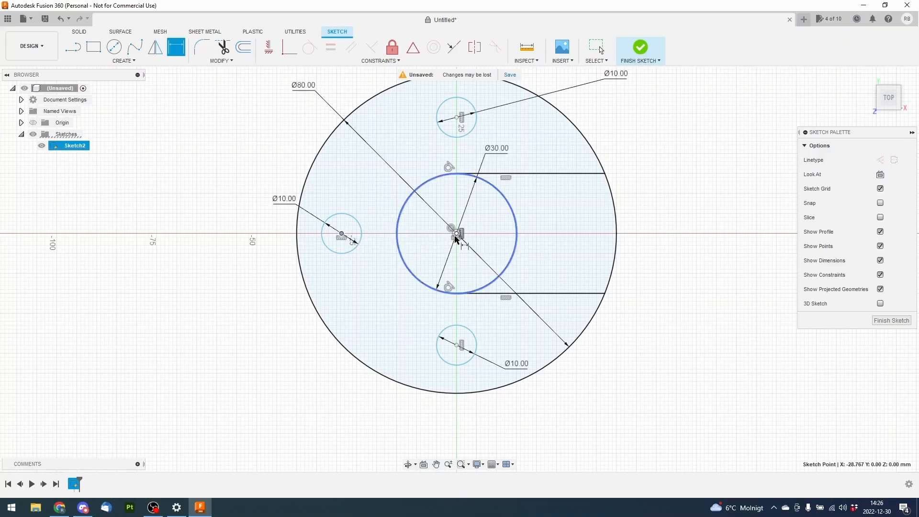
{"action": "left_click", "coordinate": [457, 234]}
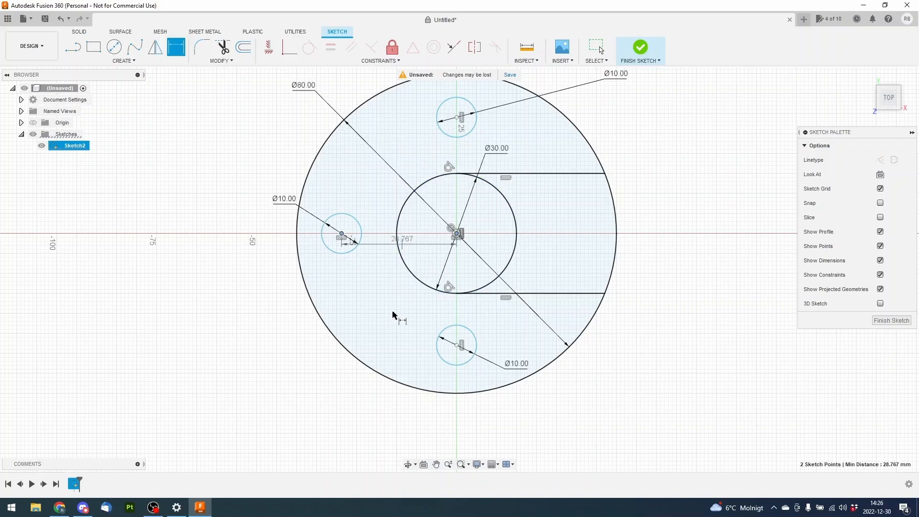
{"action": "left_click", "coordinate": [392, 423]}
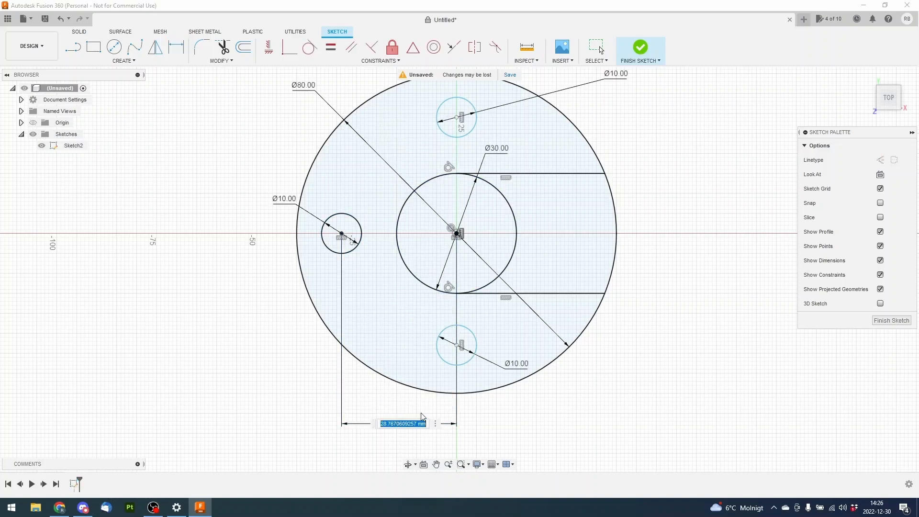
{"action": "type", "text": "28"}
{"action": "key", "text": "Return"}
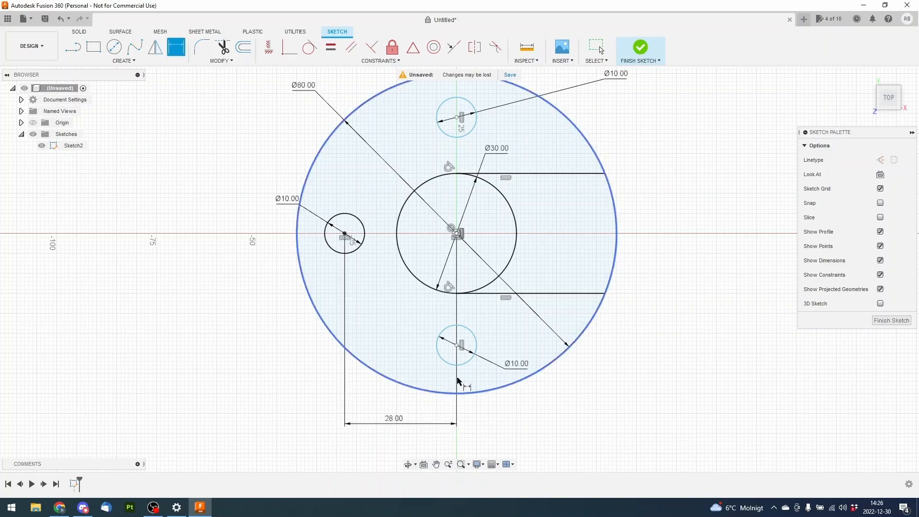
Dimension the vertical distance between the lower small circle's centre and the inner circle's centre as 28 mm, placing the label outside the outer circle
{"action": "middle_click_drag", "start_coordinate": [632, 380], "coordinate": [600, 352]}
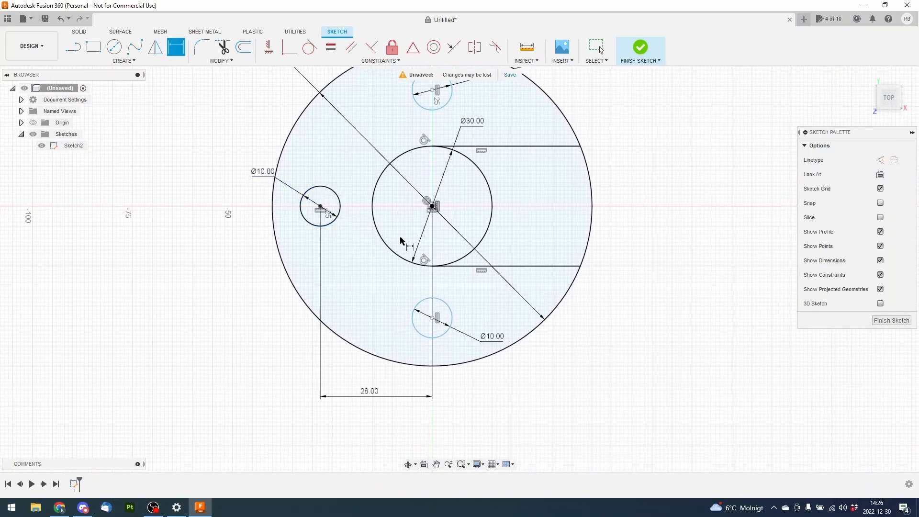
{"action": "mouse_move", "coordinate": [670, 340]}
{"action": "middle_mouse_down"}
{"action": "mouse_move", "coordinate": [636, 365]}
{"action": "mouse_move", "coordinate": [694, 280]}
{"action": "mouse_move", "coordinate": [671, 251]}
{"action": "mouse_move", "coordinate": [661, 267]}
{"action": "middle_mouse_up"}
{"action": "key", "text": "d"}
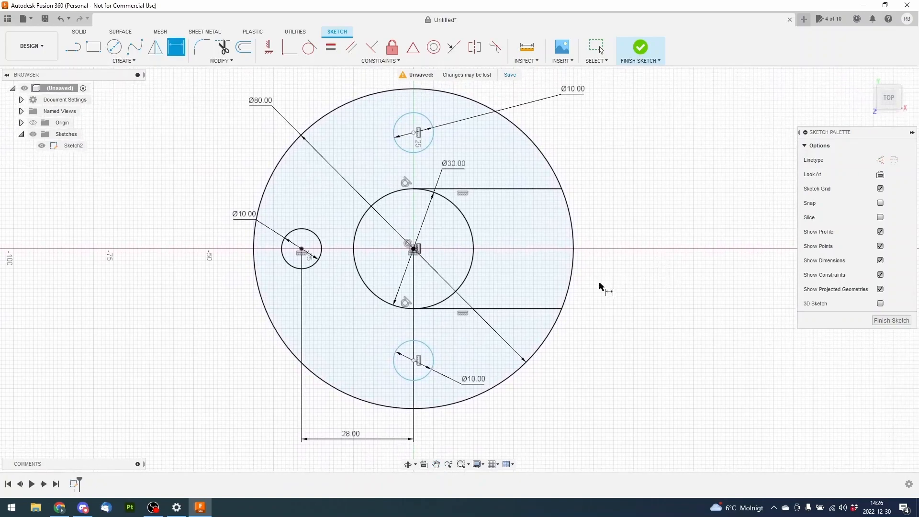
{"action": "left_click", "coordinate": [415, 362]}
{"action": "left_click", "coordinate": [413, 249]}
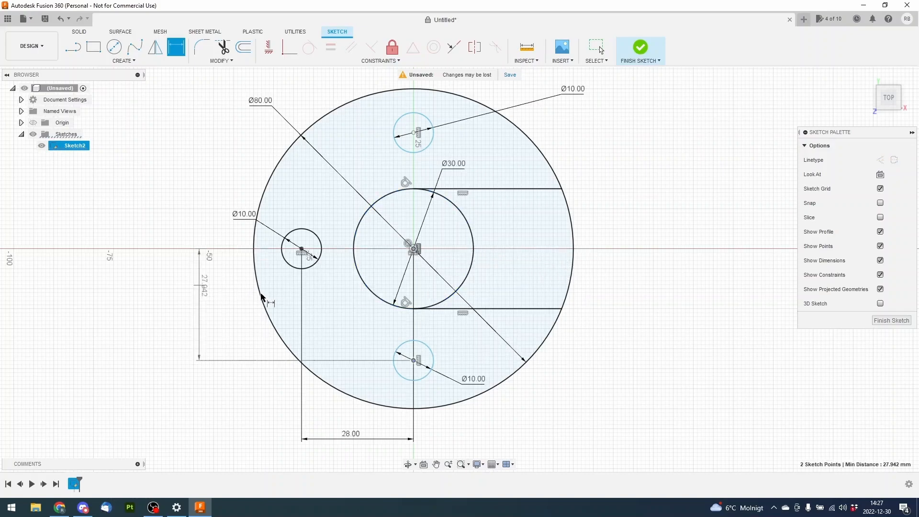
{"action": "left_click", "coordinate": [646, 313]}
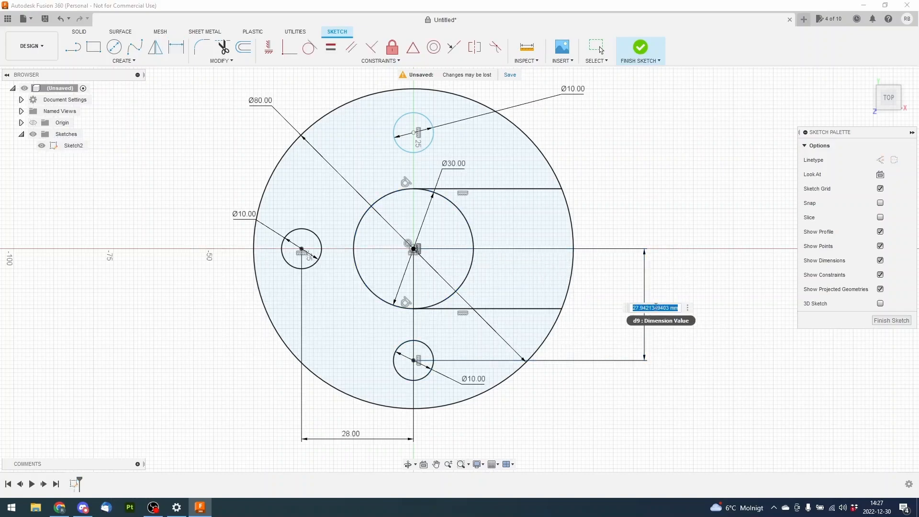
{"action": "key", "text": "Return"}
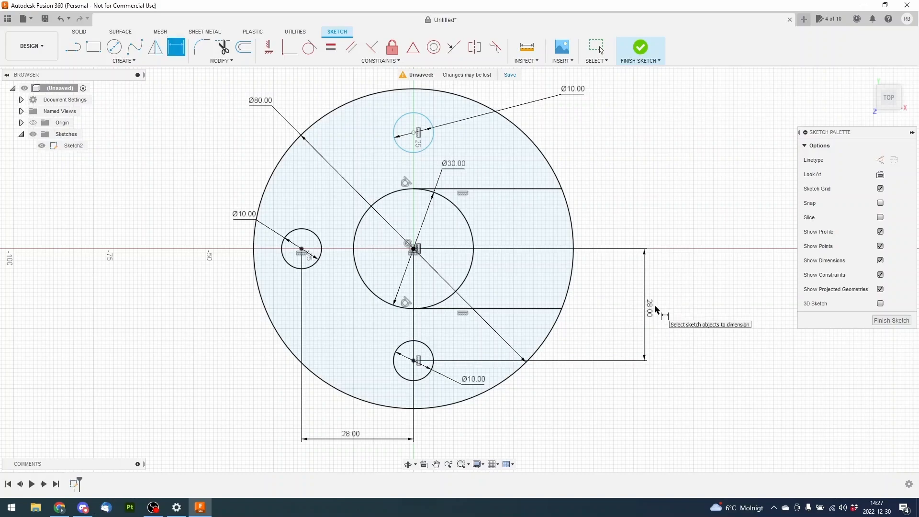
Dimension the vertical distance between the upper small circle's centre and the inner circle's centre as 28 mm, and finish the sketch
{"action": "left_click", "coordinate": [414, 133]}
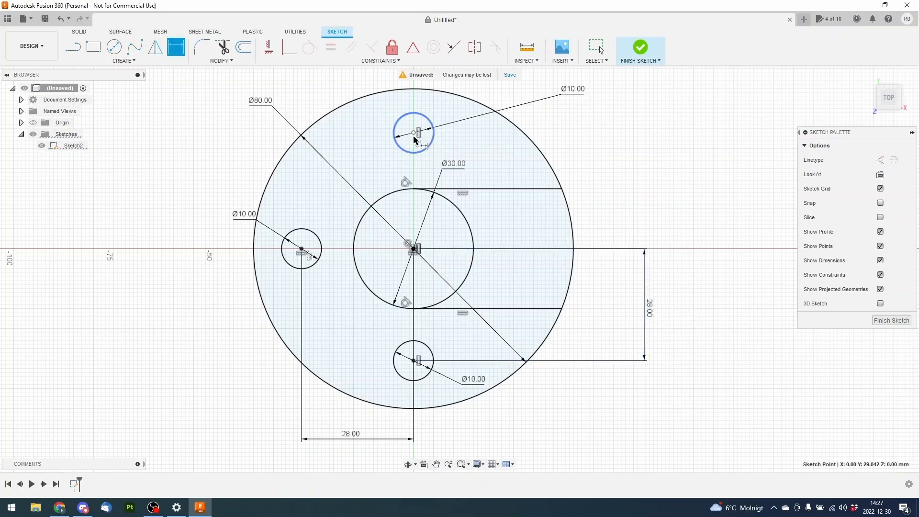
{"action": "left_click", "coordinate": [415, 249]}
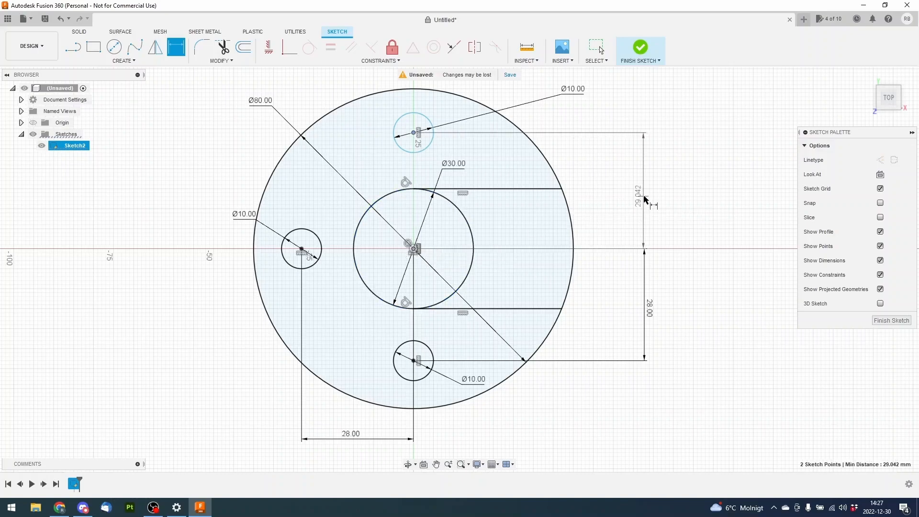
{"action": "left_click", "coordinate": [625, 200]}
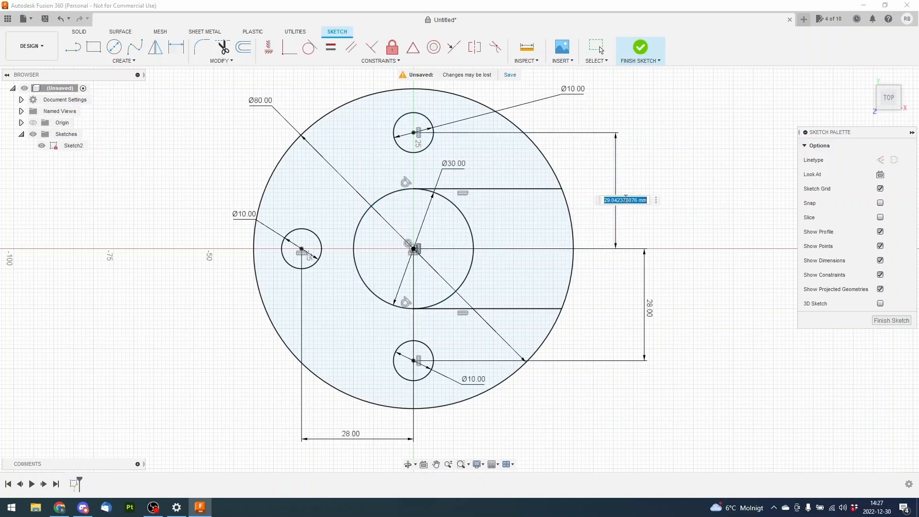
{"action": "type", "text": "28"}
{"action": "key", "text": "Return"}
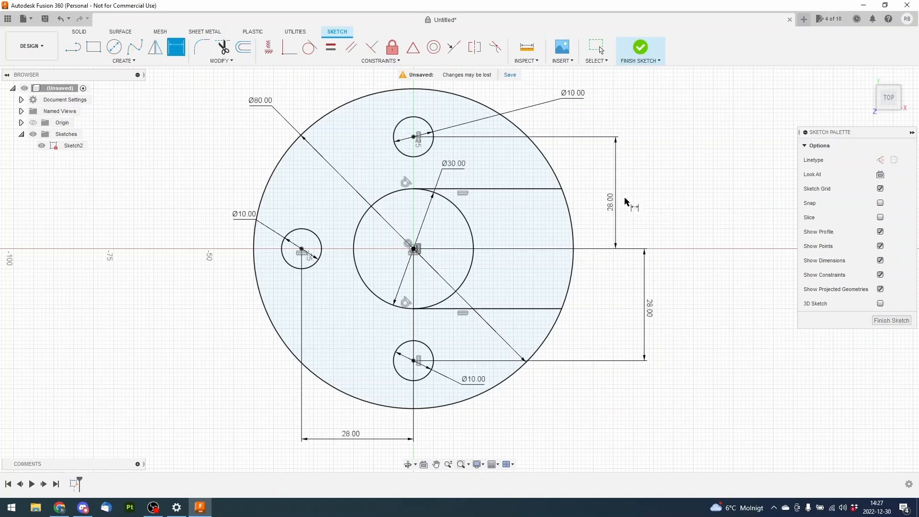
{"action": "right_click", "coordinate": [701, 194]}
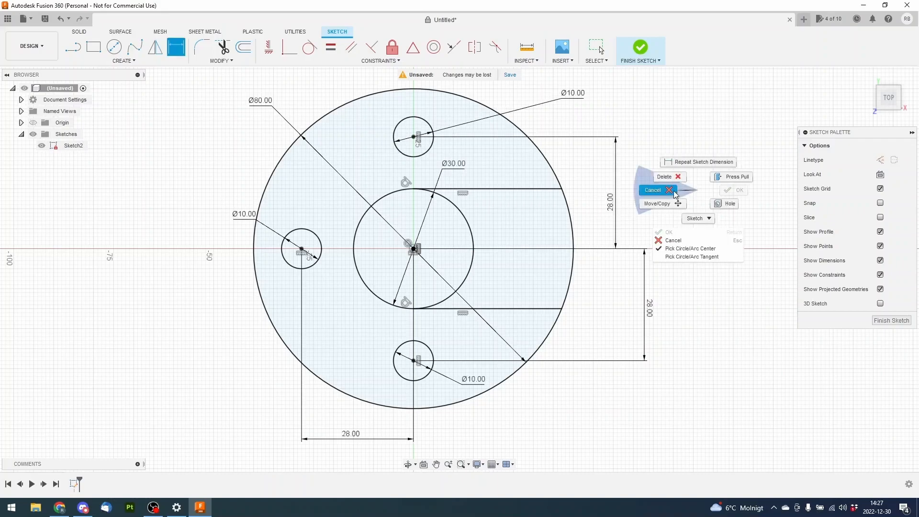
{"action": "left_click", "coordinate": [656, 190]}
{"action": "mouse_move", "coordinate": [665, 205]}
{"action": "middle_mouse_down"}
{"action": "mouse_move", "coordinate": [633, 214]}
{"action": "mouse_move", "coordinate": [654, 212]}
{"action": "middle_mouse_up"}
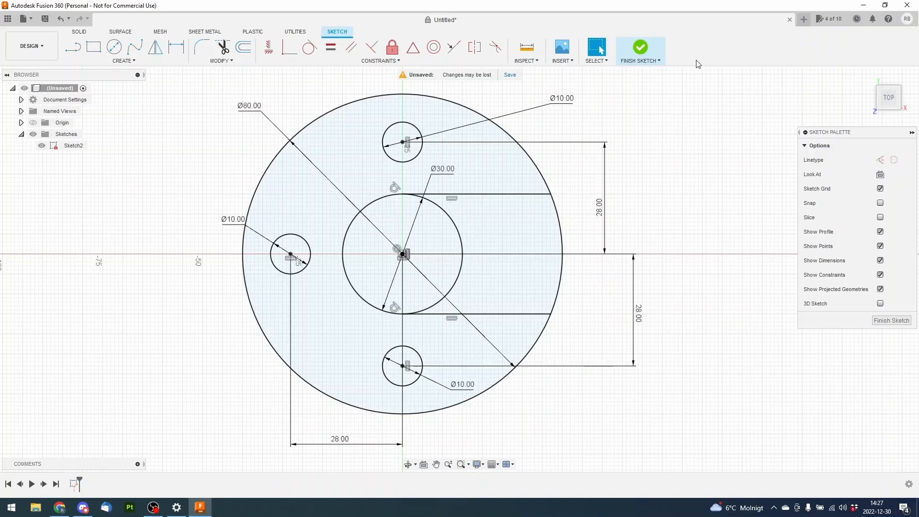
{"action": "left_click", "coordinate": [641, 47]}
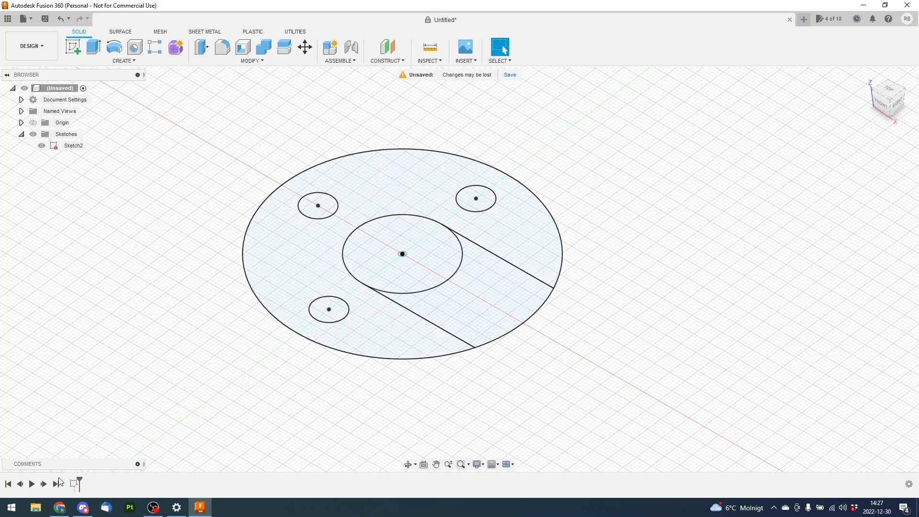
Reopen the finished sketch for editing and finish it again without changes
{"action": "right_click", "coordinate": [66, 149]}
{"action": "left_click", "coordinate": [88, 177]}
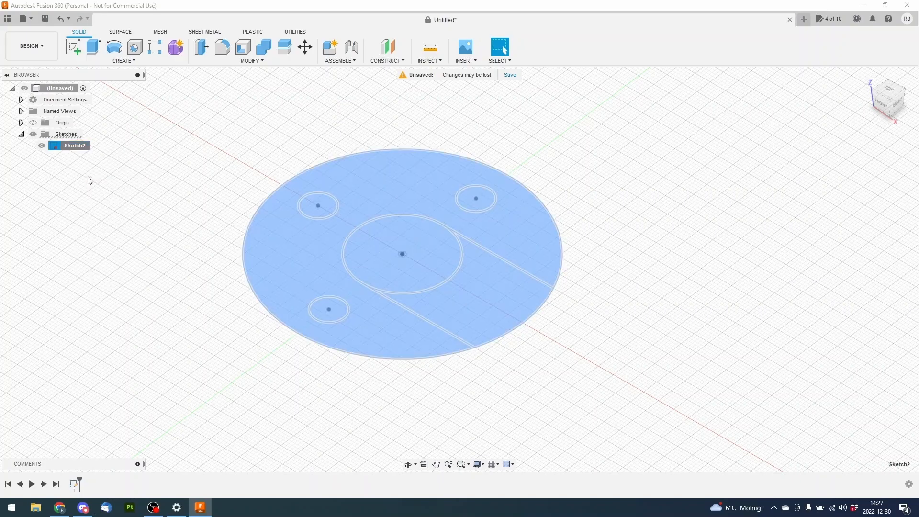
{"action": "middle_click_drag", "start_coordinate": [220, 260], "coordinate": [221, 217]}
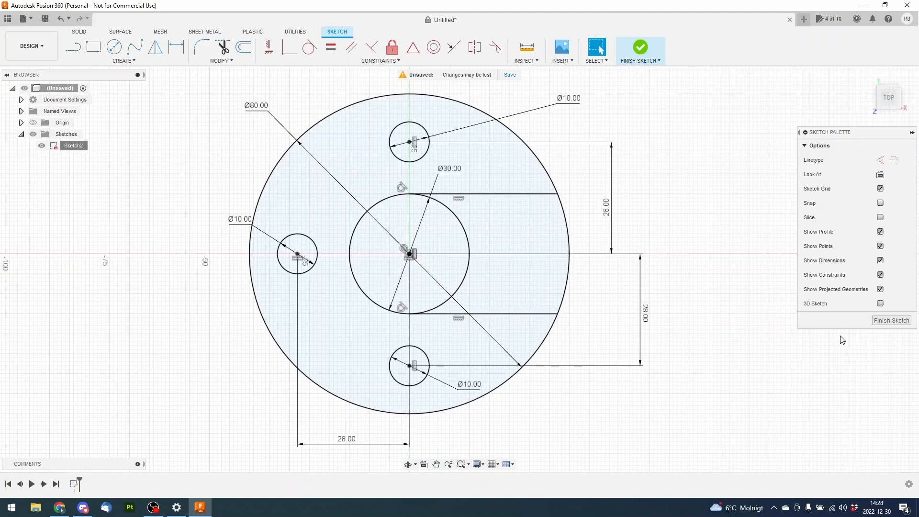
{"action": "left_click", "coordinate": [874, 323]}
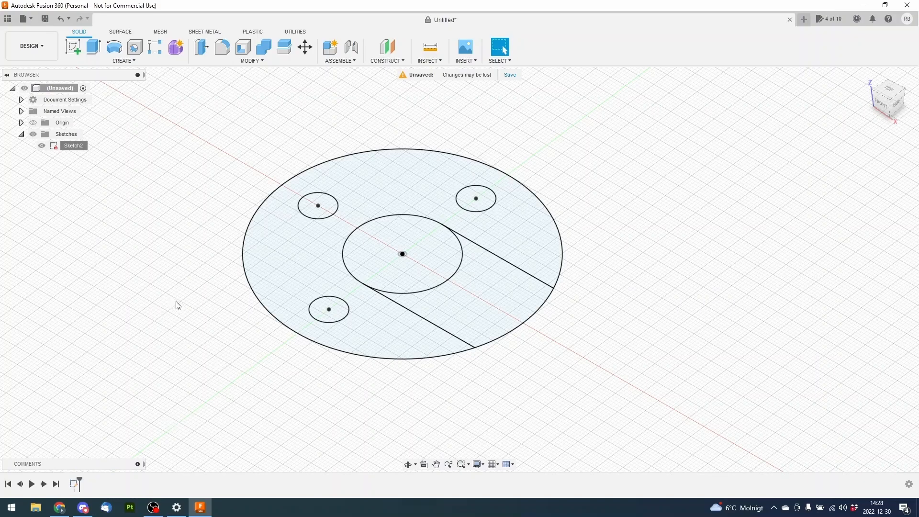
Start an extrusion and select the plate profile around the slot and three holes, deselecting it again
{"action": "middle_click_drag", "start_coordinate": [174, 271], "coordinate": [180, 284]}
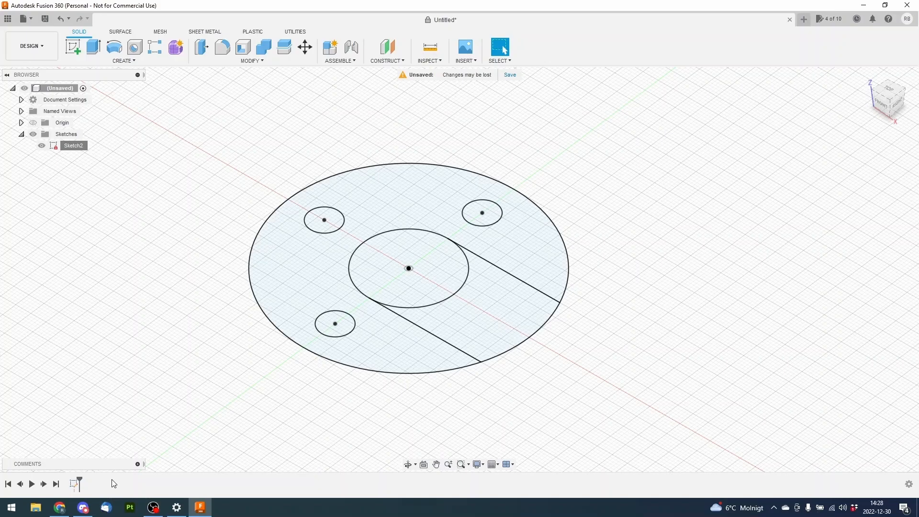
{"action": "left_click", "coordinate": [93, 50]}
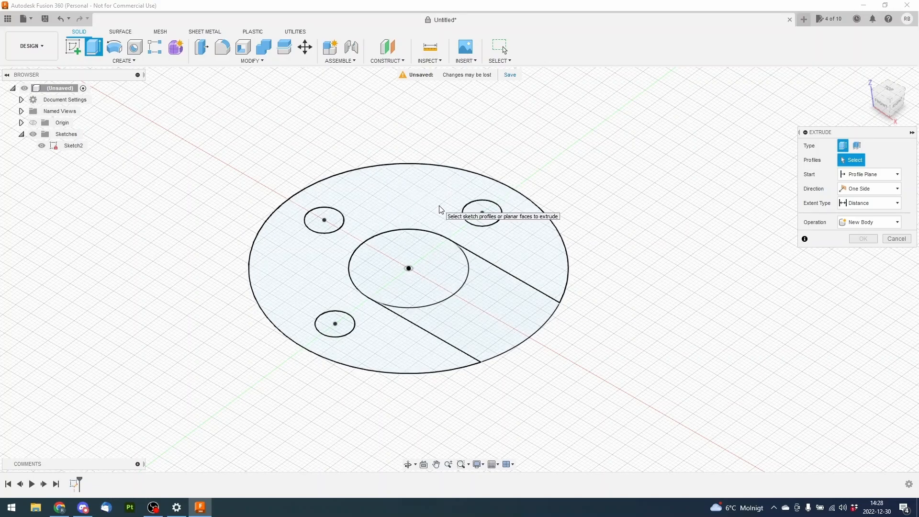
{"action": "left_click", "coordinate": [397, 191]}
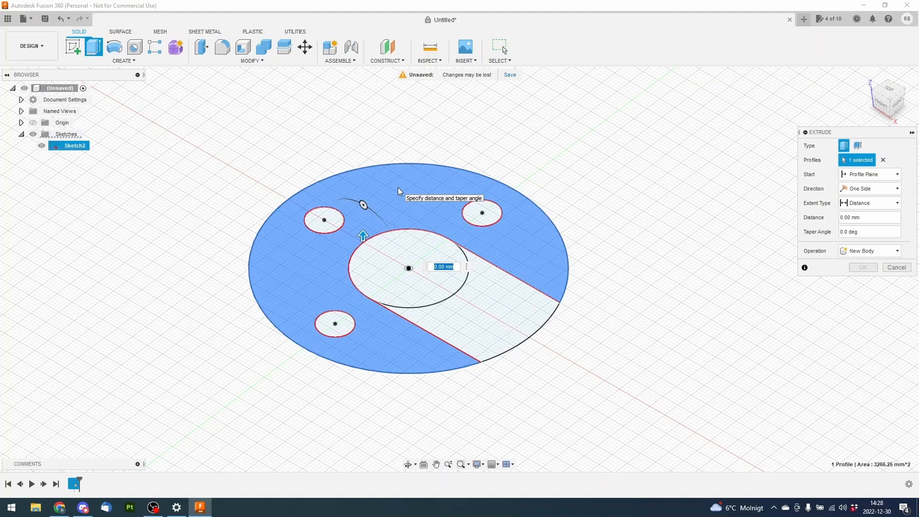
{"action": "left_click", "coordinate": [453, 181]}
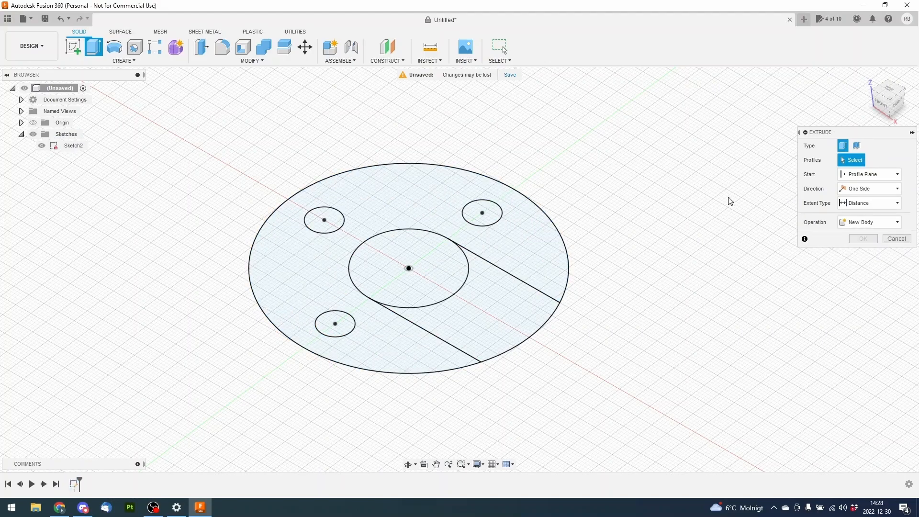
Try extruding the slotted centre area and the three small circles by about 15 mm, and clear the profile selection
{"action": "left_click", "coordinate": [447, 273]}
{"action": "left_click", "coordinate": [498, 313]}
{"action": "left_click", "coordinate": [484, 217]}
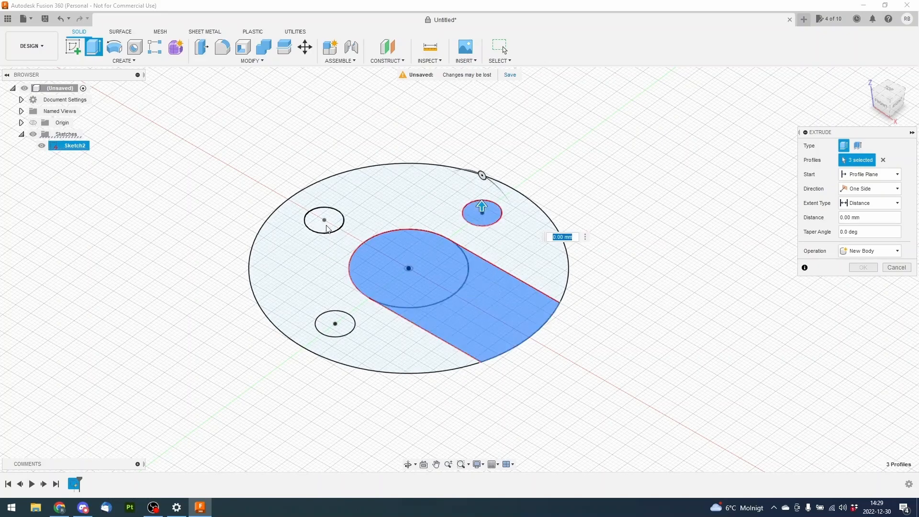
{"action": "left_click", "coordinate": [325, 223]}
{"action": "left_click", "coordinate": [334, 319]}
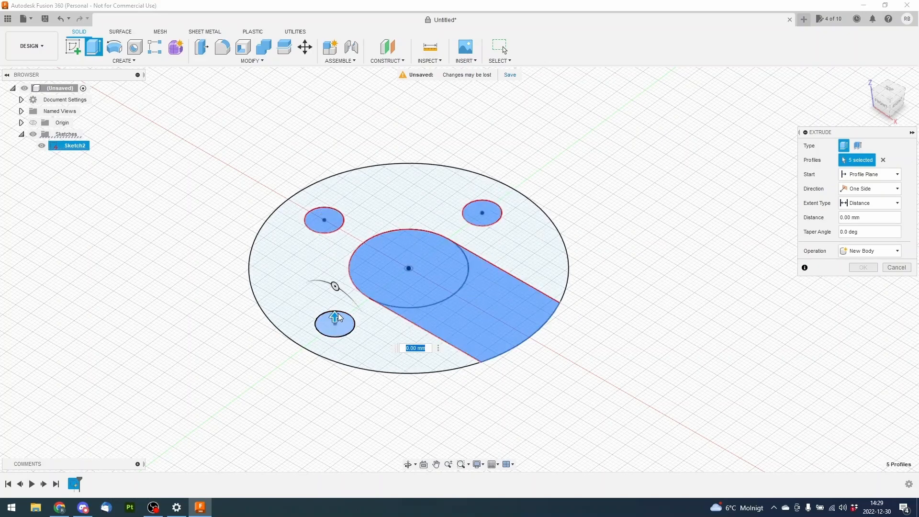
{"action": "left_click_drag", "start_coordinate": [335, 316], "coordinate": [335, 271]}
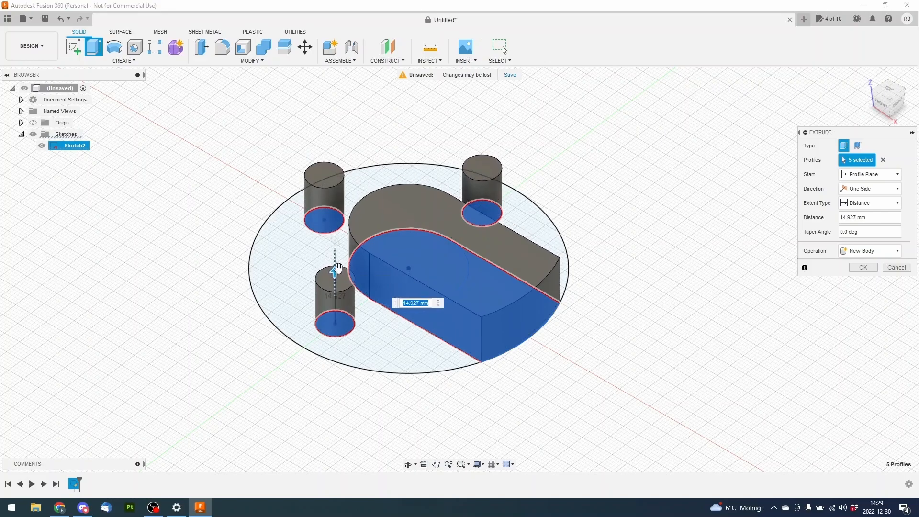
{"action": "left_click", "coordinate": [883, 160]}
Extrude the plate profile surrounding the slot and three holes 5 mm as a new body
{"action": "left_click", "coordinate": [408, 205]}
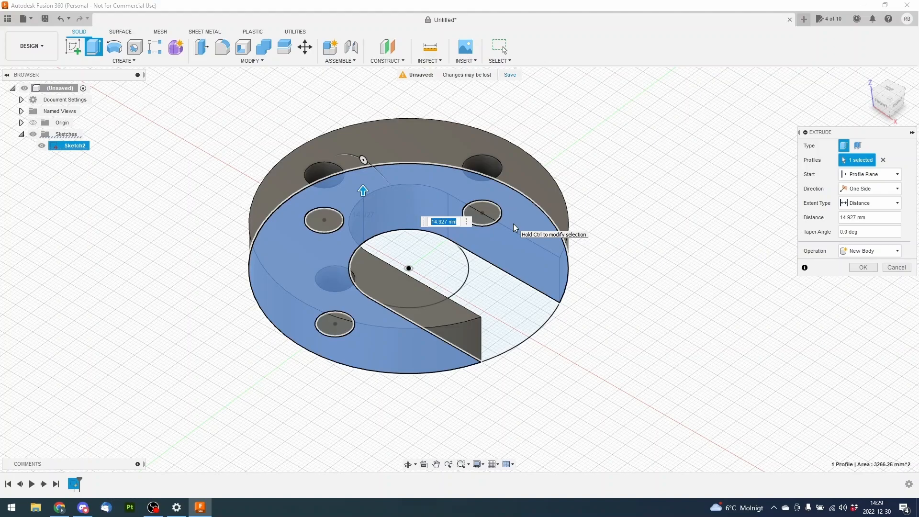
{"action": "type", "text": "5"}
{"action": "key", "text": "Return"}
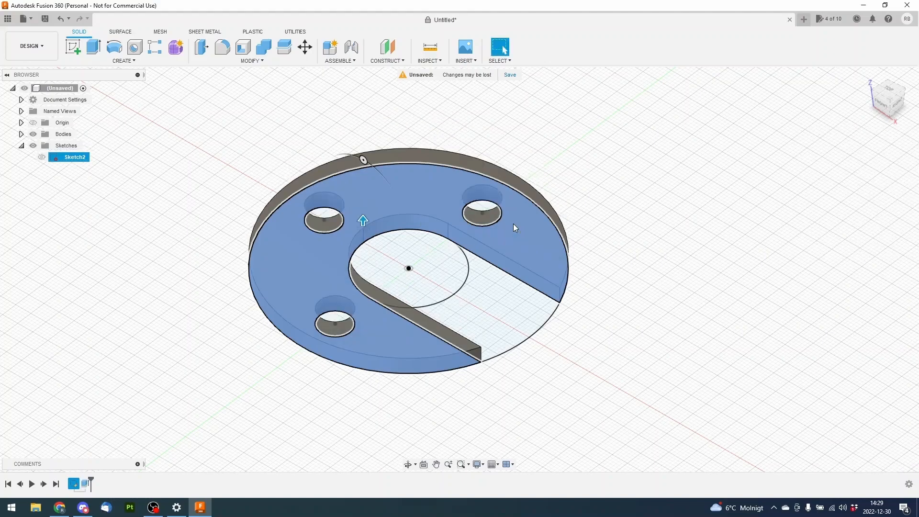
Reopen the plate's sketch for editing and set the inner circle's diameter to 60 mm
{"action": "middle_click_drag", "start_coordinate": [456, 266], "coordinate": [462, 268]}
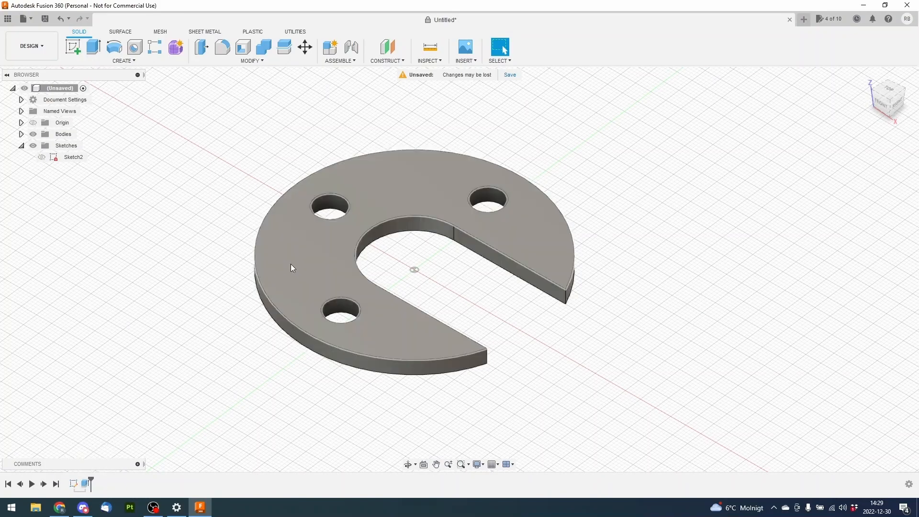
{"action": "mouse_move", "coordinate": [218, 261]}
{"action": "middle_mouse_down", "text": "shift"}
{"action": "mouse_move", "coordinate": [254, 250]}
{"action": "mouse_move", "coordinate": [236, 292]}
{"action": "middle_mouse_up", "text": "shift"}
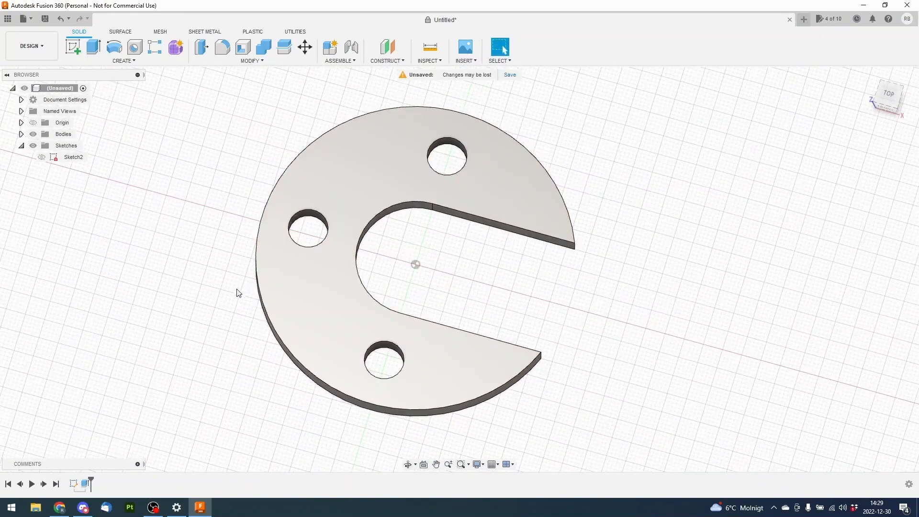
{"action": "right_click", "coordinate": [73, 484]}
{"action": "left_click", "coordinate": [99, 387]}
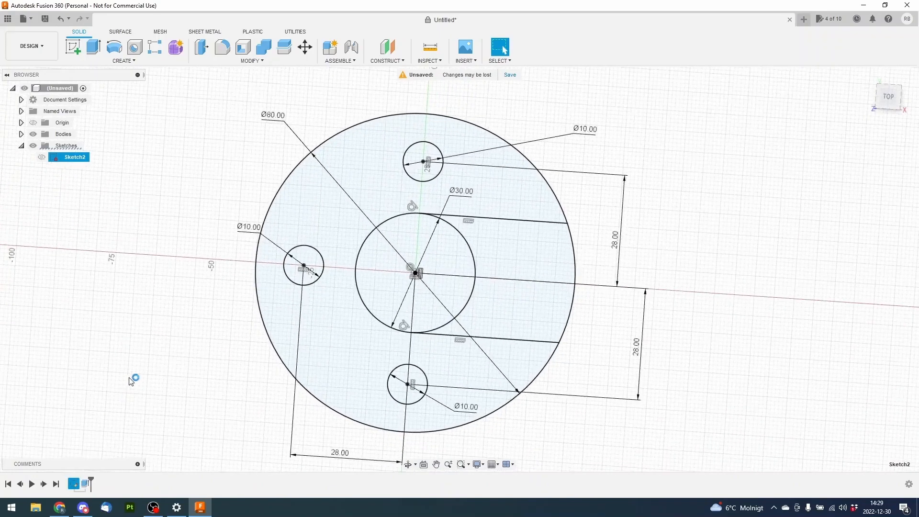
{"action": "middle_click_drag", "start_coordinate": [239, 206], "coordinate": [220, 190]}
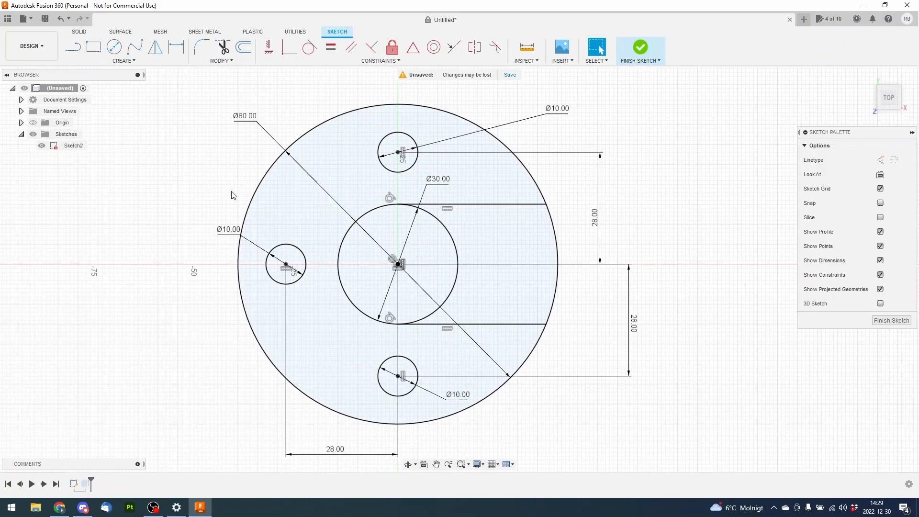
{"action": "double_click", "coordinate": [437, 180]}
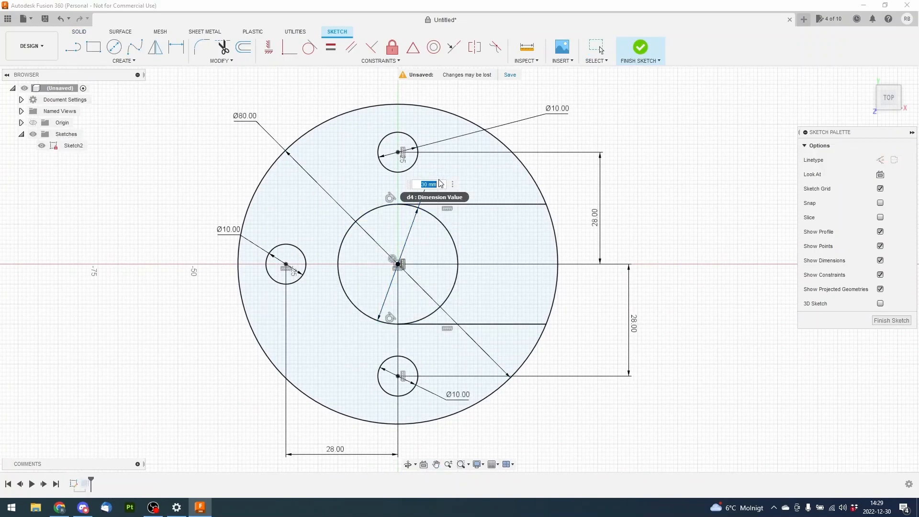
{"action": "type", "text": "60"}
{"action": "key", "text": "Return"}
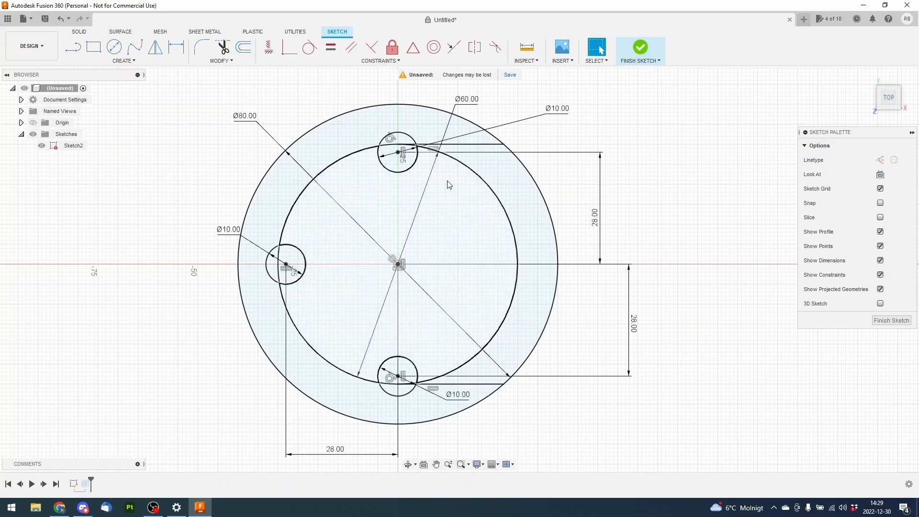
Set the inner circle's diameter to 45 mm and finish the sketch to update the plate
{"action": "double_click", "coordinate": [470, 102]}
{"action": "type", "text": "45"}
{"action": "key", "text": "Return"}
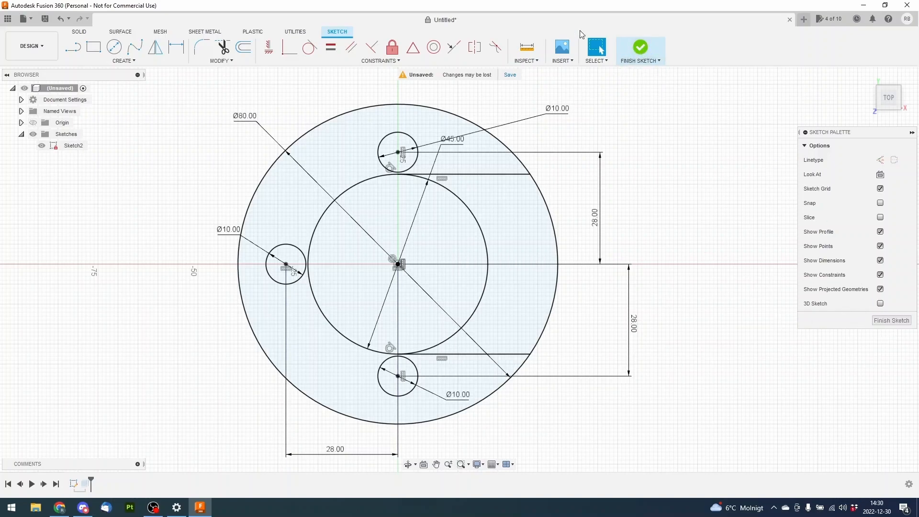
{"action": "left_click", "coordinate": [638, 48]}
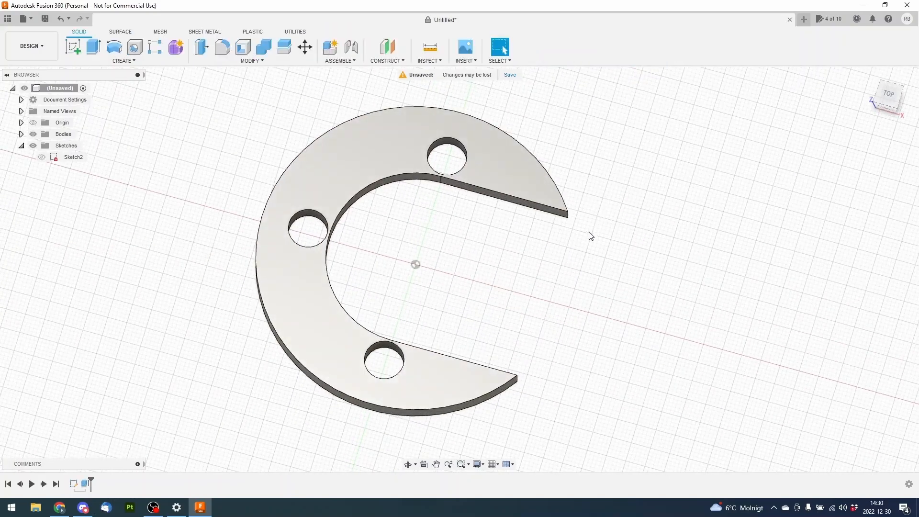
Roll the design history back to before the extrusion and forward to the end again
{"action": "mouse_move", "coordinate": [595, 289]}
{"action": "left_mouse_down"}
{"action": "mouse_move", "coordinate": [598, 278]}
{"action": "mouse_move", "coordinate": [583, 260]}
{"action": "mouse_move", "coordinate": [616, 271]}
{"action": "mouse_move", "coordinate": [593, 285]}
{"action": "left_mouse_up"}
{"action": "key", "text": "Escape"}
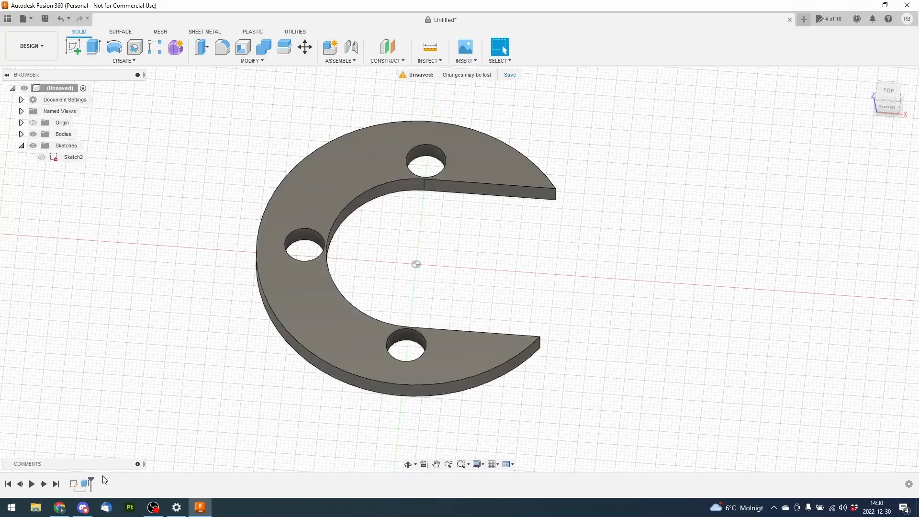
{"action": "left_click_drag", "start_coordinate": [86, 480], "coordinate": [78, 481]}
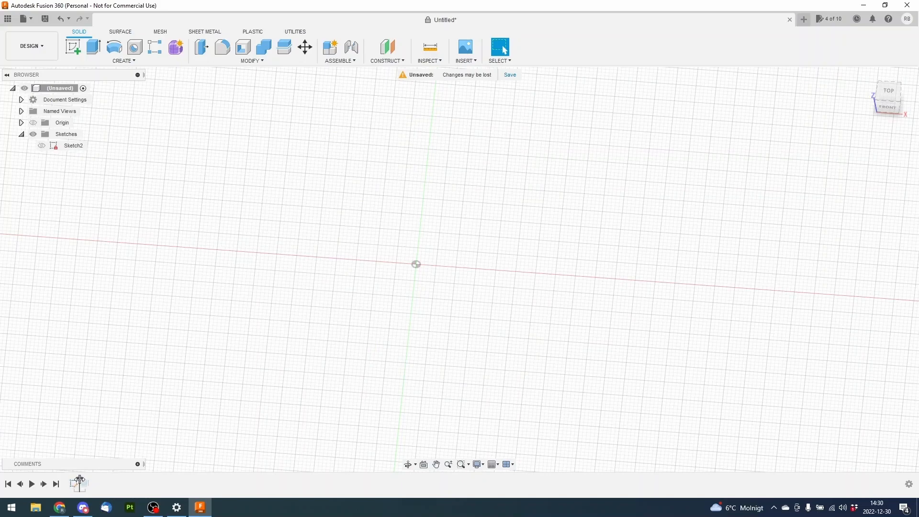
{"action": "left_click_drag", "start_coordinate": [80, 480], "coordinate": [90, 481]}
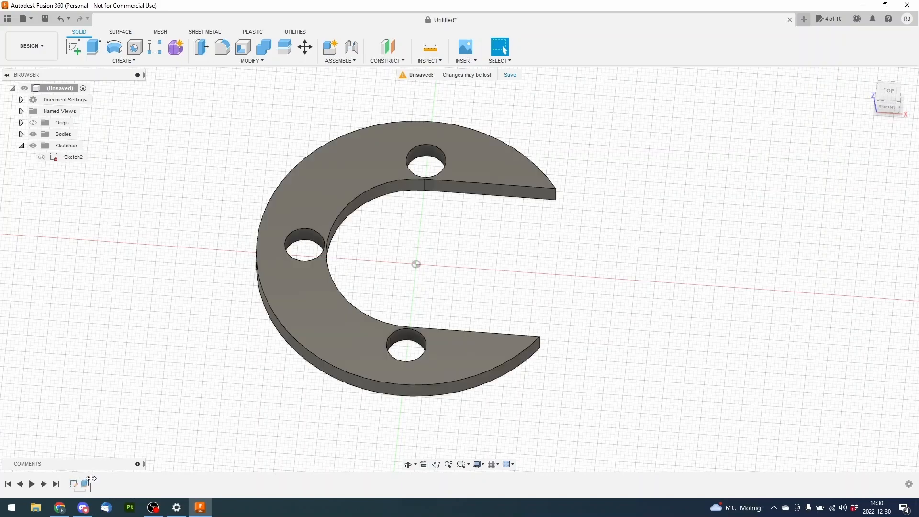
{"action": "middle_click_drag", "start_coordinate": [268, 271], "coordinate": [199, 271], "text": "shift"}
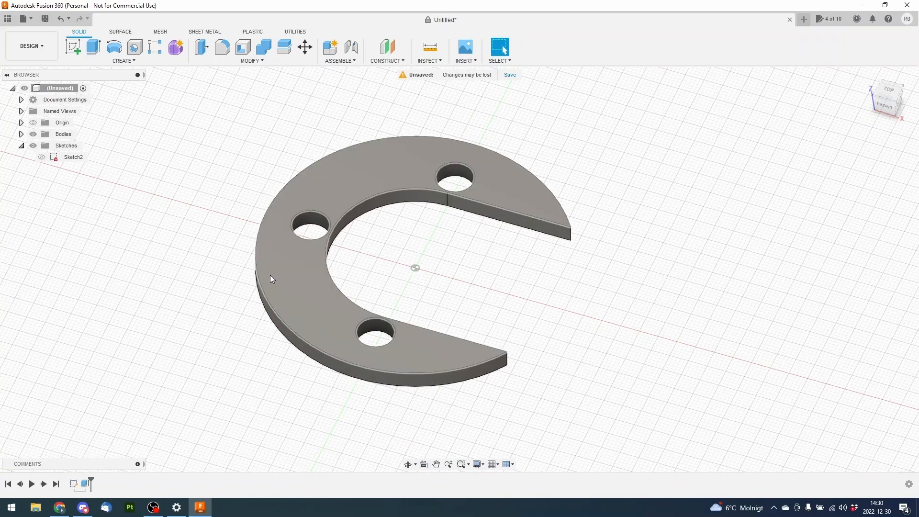
Roll the history back to before the extrusion, show and hide the sketch, and restore the marker to the end
{"action": "left_click_drag", "start_coordinate": [91, 480], "coordinate": [79, 480]}
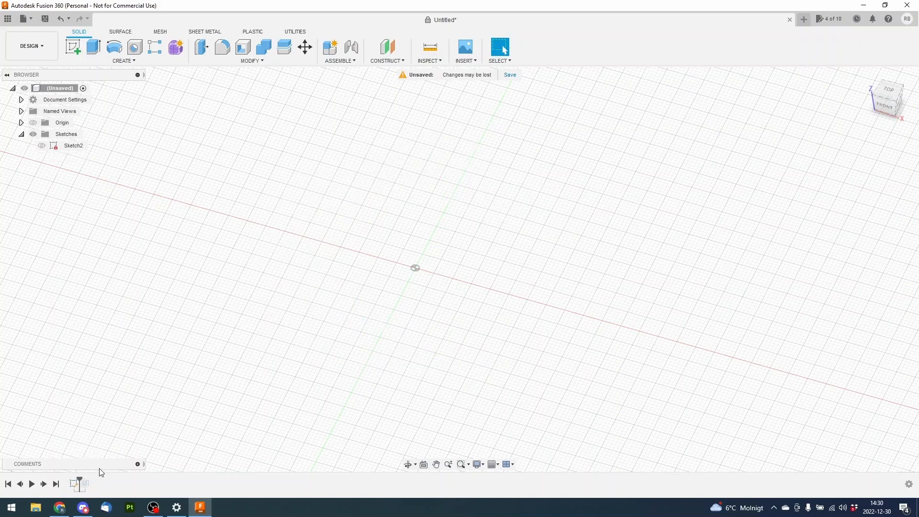
{"action": "left_click", "coordinate": [42, 145]}
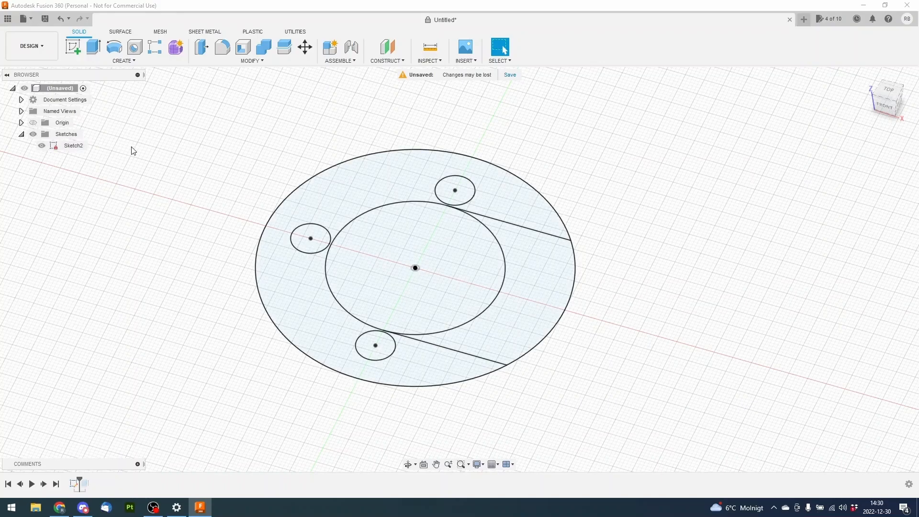
{"action": "left_click", "coordinate": [41, 145]}
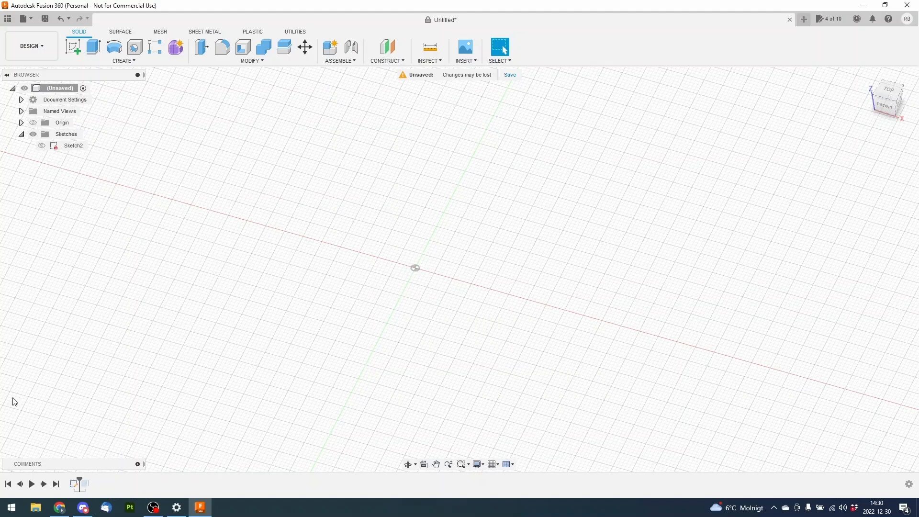
{"action": "left_click_drag", "start_coordinate": [79, 481], "coordinate": [91, 482]}
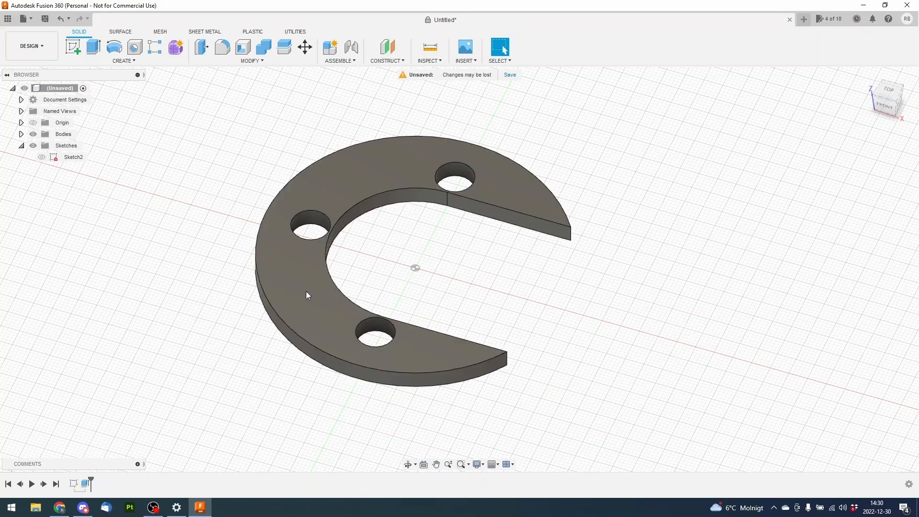
Edit the sketch to move the inner circle's diameter label outside the disc and set it to 30 mm, and finish the sketch
{"action": "right_click", "coordinate": [73, 484]}
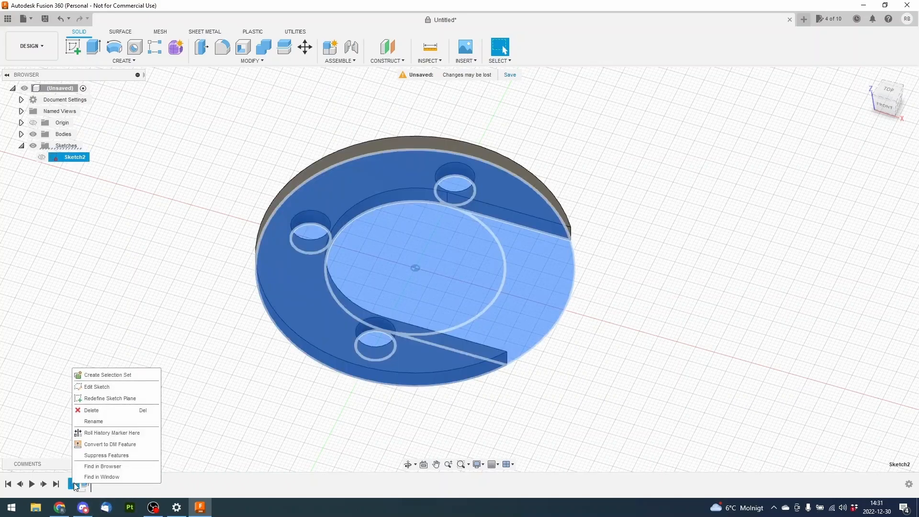
{"action": "left_click", "coordinate": [100, 389]}
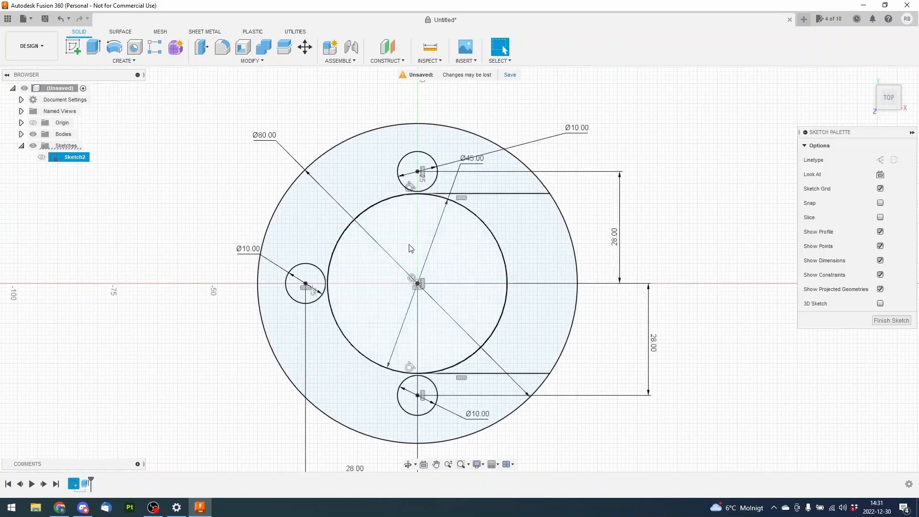
{"action": "left_click_drag", "start_coordinate": [515, 210], "coordinate": [688, 175]}
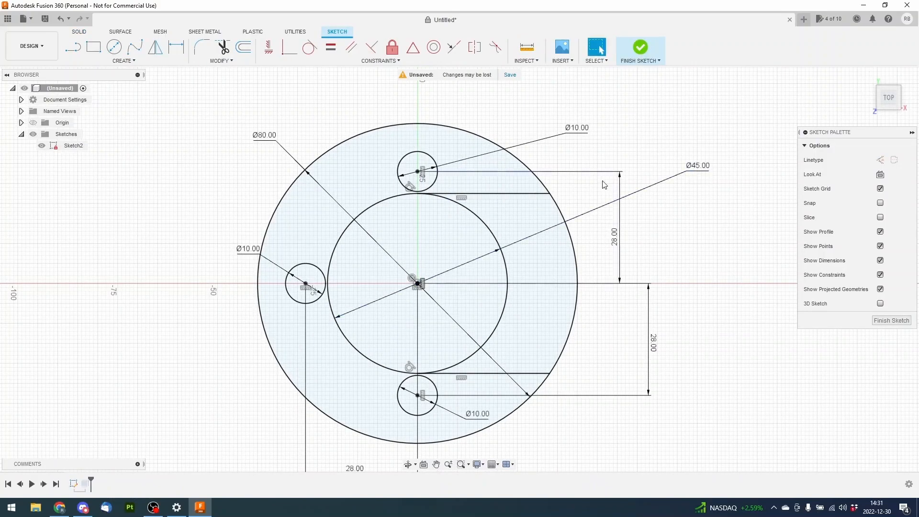
{"action": "double_click", "coordinate": [702, 167]}
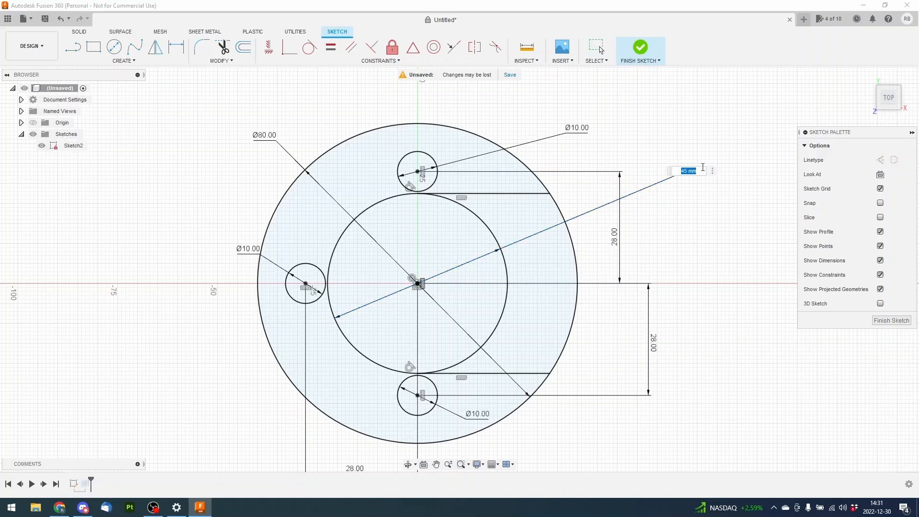
{"action": "type", "text": "30"}
{"action": "key", "text": "Return"}
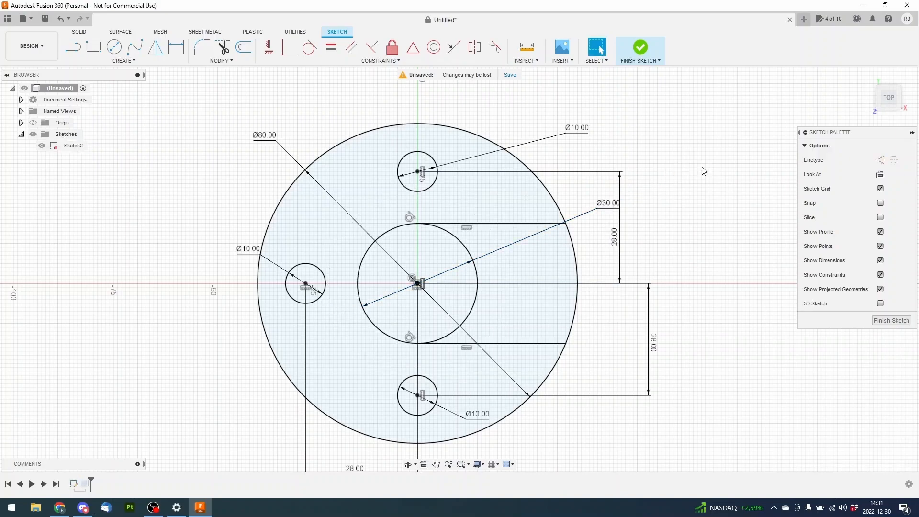
{"action": "left_click", "coordinate": [892, 320]}
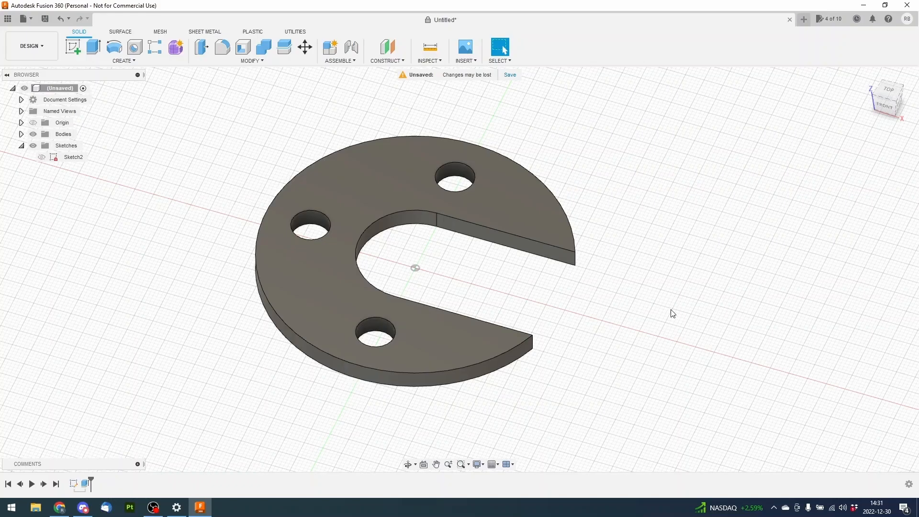
Save the design as "Excercise 1" in the Admin Project location
{"action": "key", "text": "ctrl+s"}
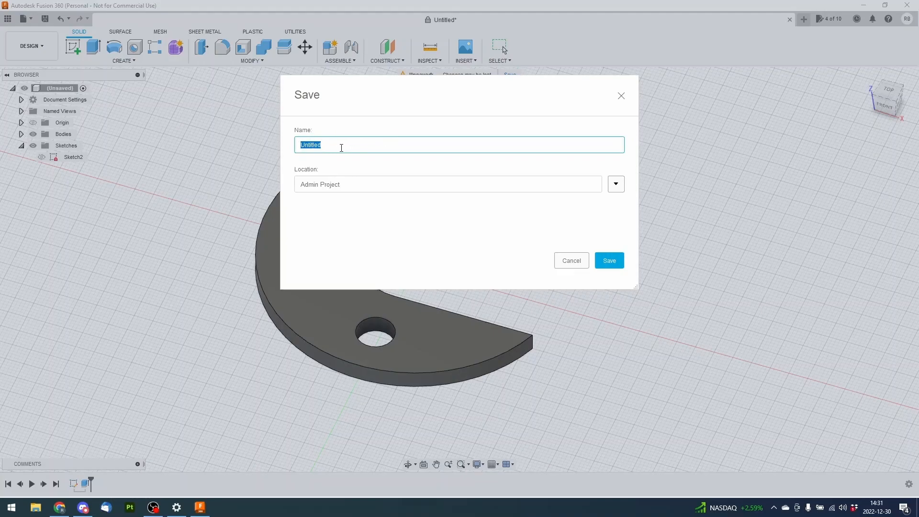
{"action": "type", "text": "Excercise 1"}
{"action": "left_click", "coordinate": [616, 184]}
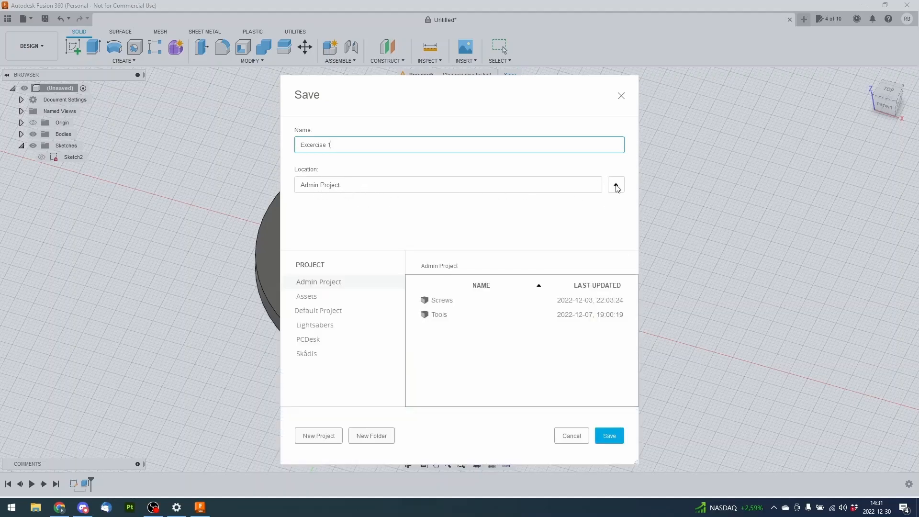
{"action": "left_click", "coordinate": [617, 186]}
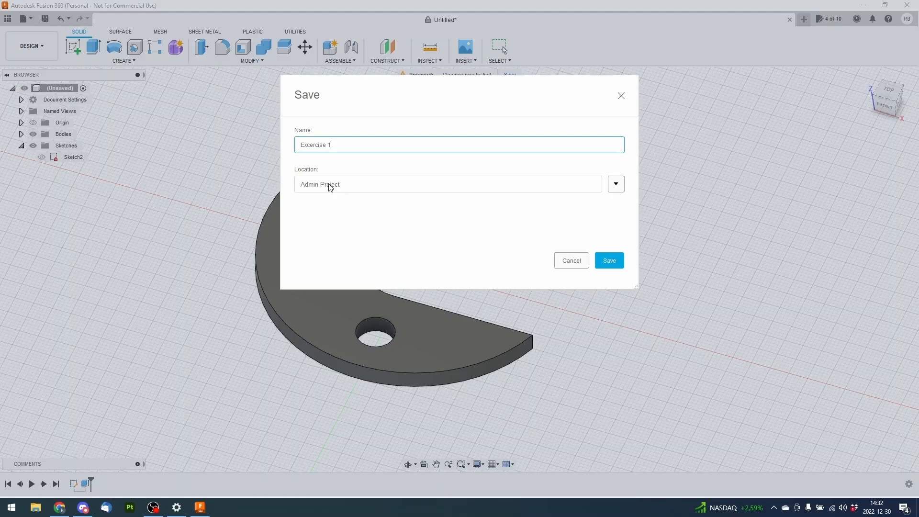
{"action": "left_click", "coordinate": [607, 264]}
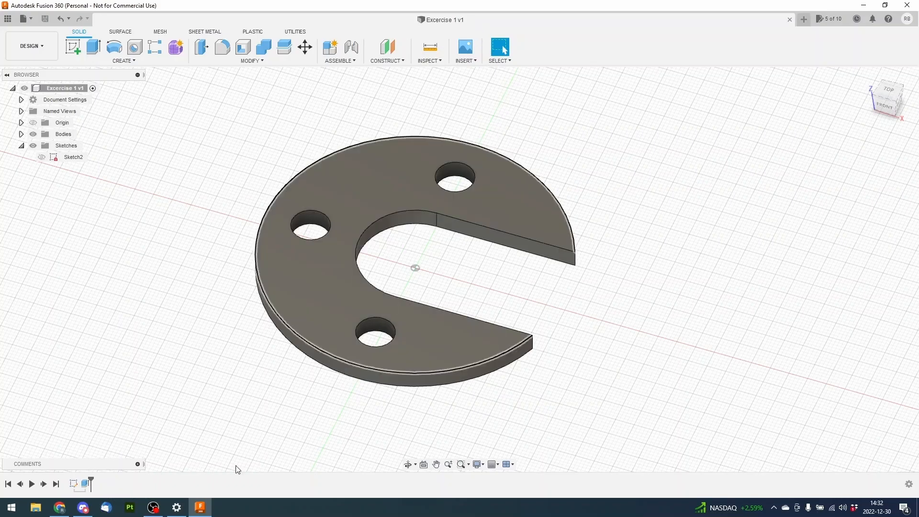
Edit the disc's sketch to set the diameter of the small hole opposite the slot to 15 mm, and finish the sketch
{"action": "left_click", "coordinate": [75, 484]}
{"action": "right_click", "coordinate": [76, 484]}
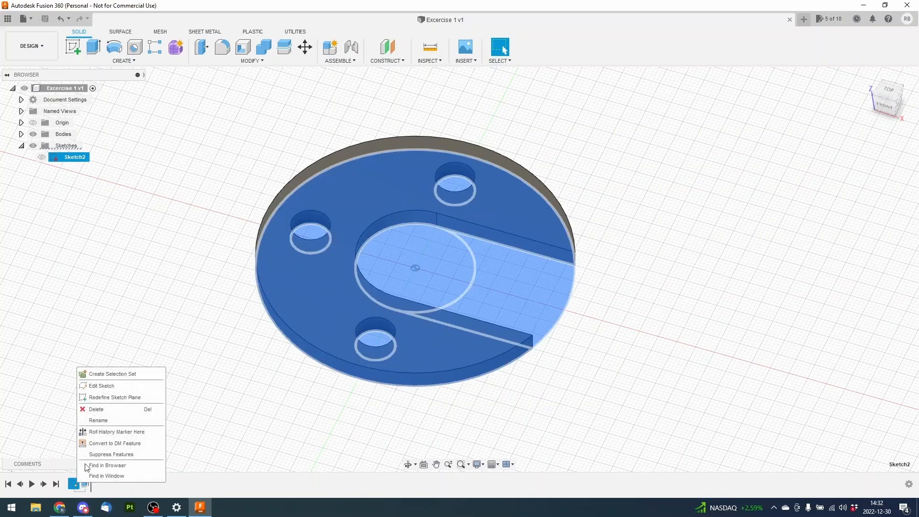
{"action": "left_click", "coordinate": [104, 386]}
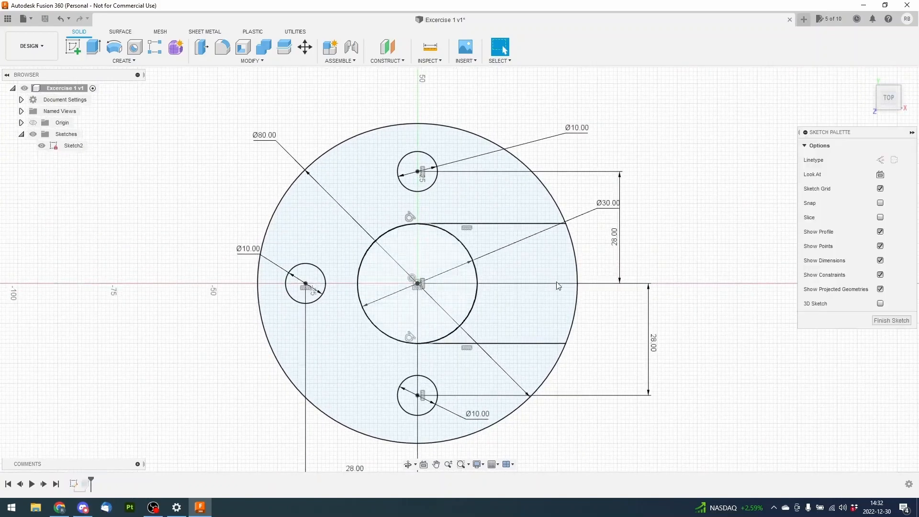
{"action": "mouse_move", "coordinate": [219, 325]}
{"action": "middle_mouse_down"}
{"action": "mouse_move", "coordinate": [180, 254]}
{"action": "mouse_move", "coordinate": [207, 274]}
{"action": "middle_mouse_up"}
{"action": "double_click", "coordinate": [227, 195]}
{"action": "type", "text": "15"}
{"action": "key", "text": "Return"}
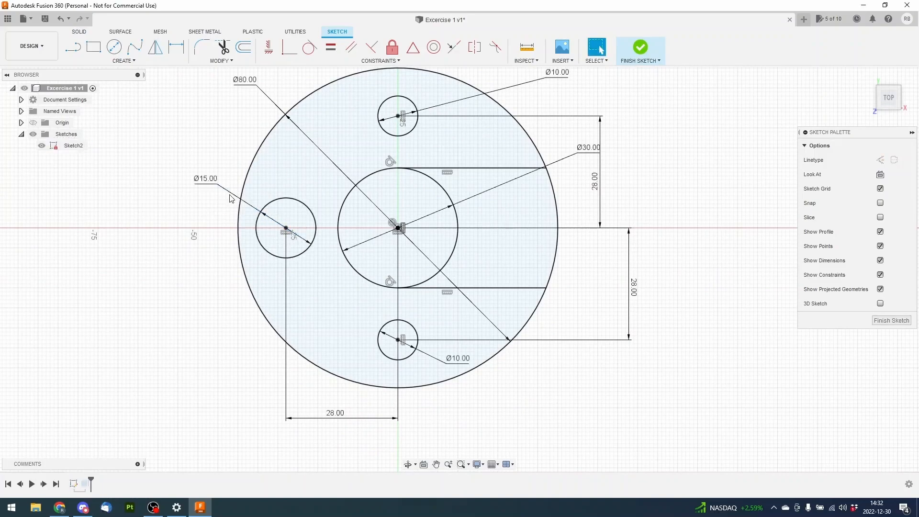
{"action": "left_click", "coordinate": [892, 320]}
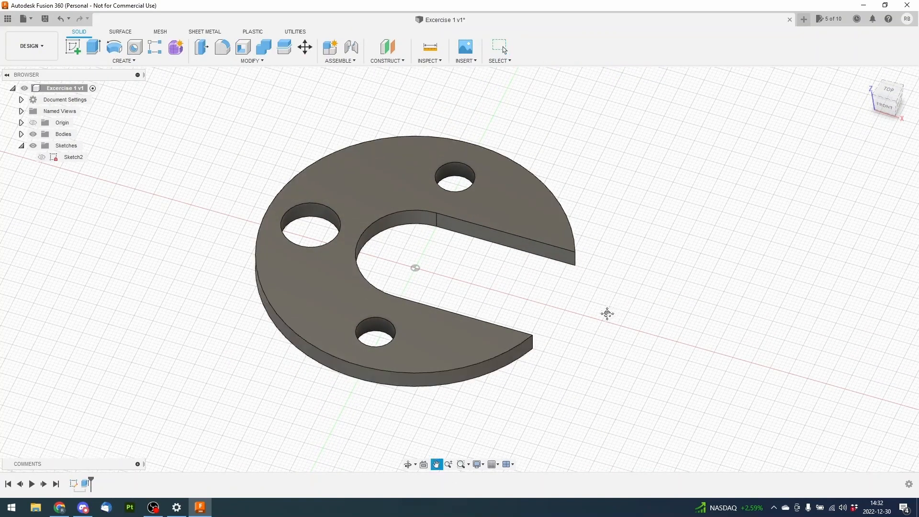
Save a new version of the design with the version description "Large Hole"
{"action": "key", "text": "ctrl+s"}
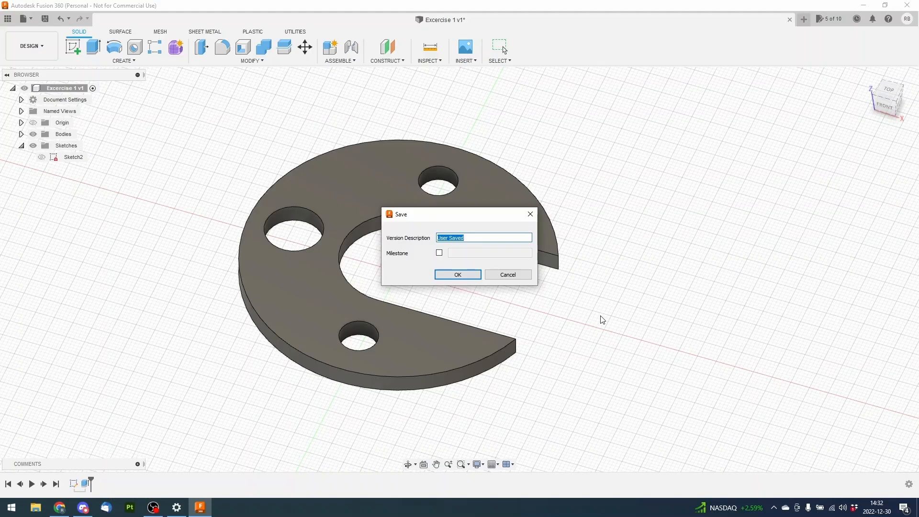
{"action": "type", "text": "Large Hole"}
{"action": "left_click", "coordinate": [457, 275]}
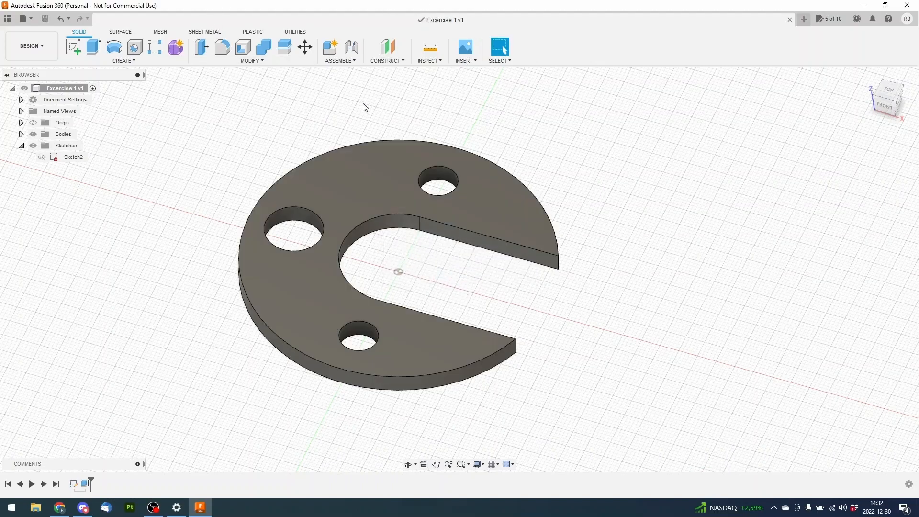